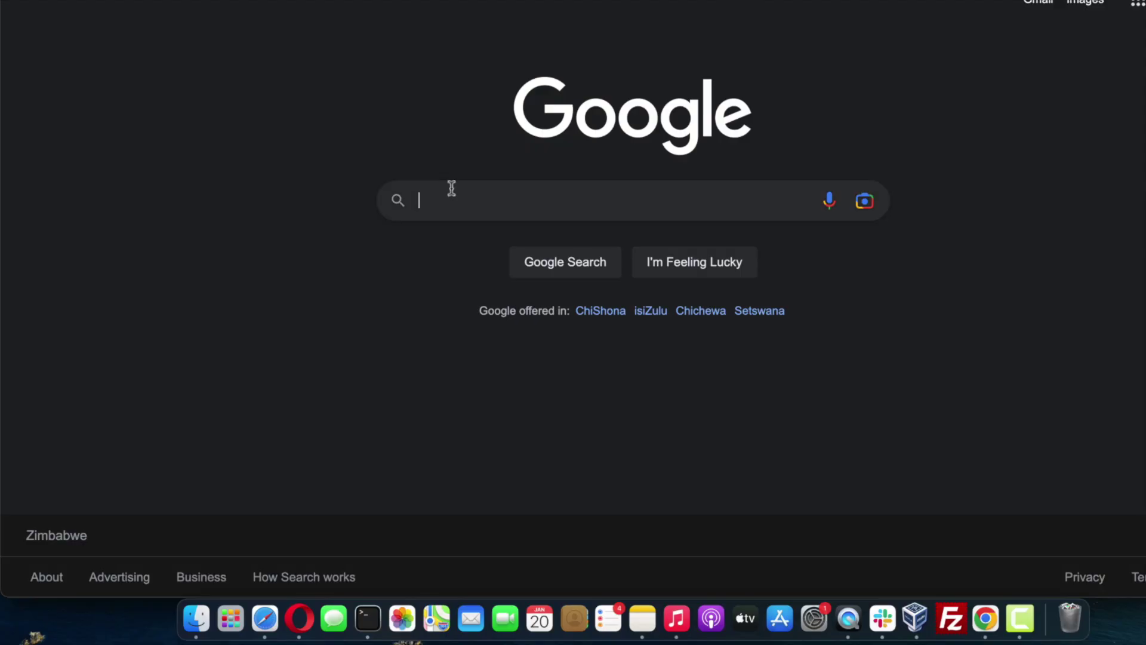
- Search Google for 'windows server 2012' and scroll to the Microsoft Evaluation Center result
{"action": "type", "text": "wind"}
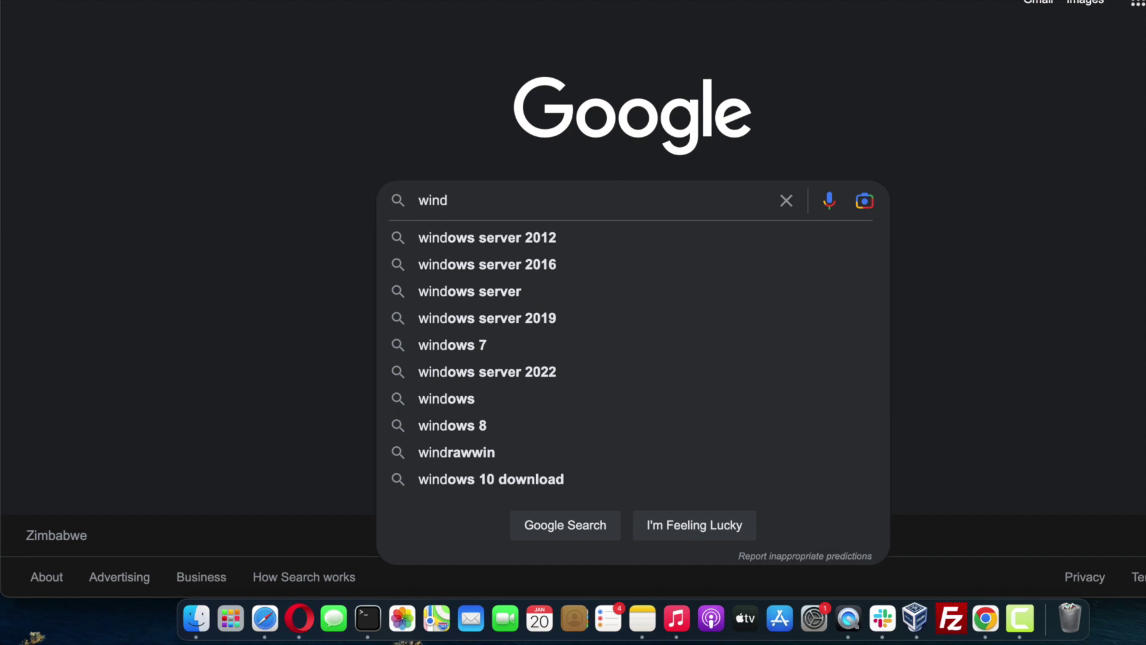
{"action": "type", "text": "ows se"}
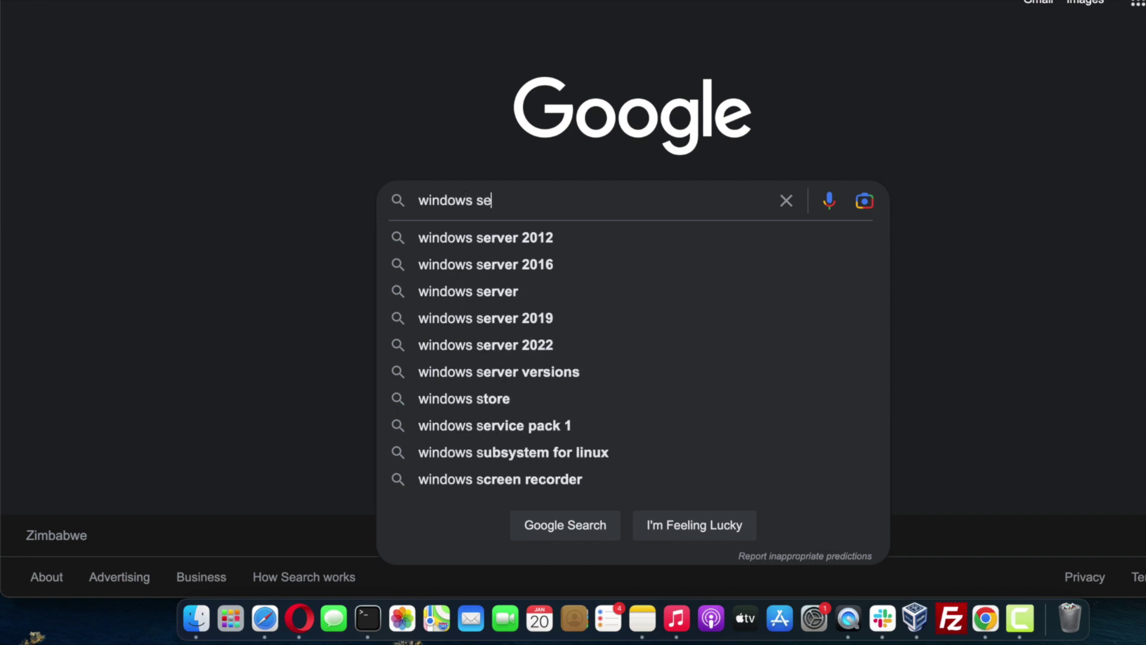
{"action": "type", "text": "rver 2012"}
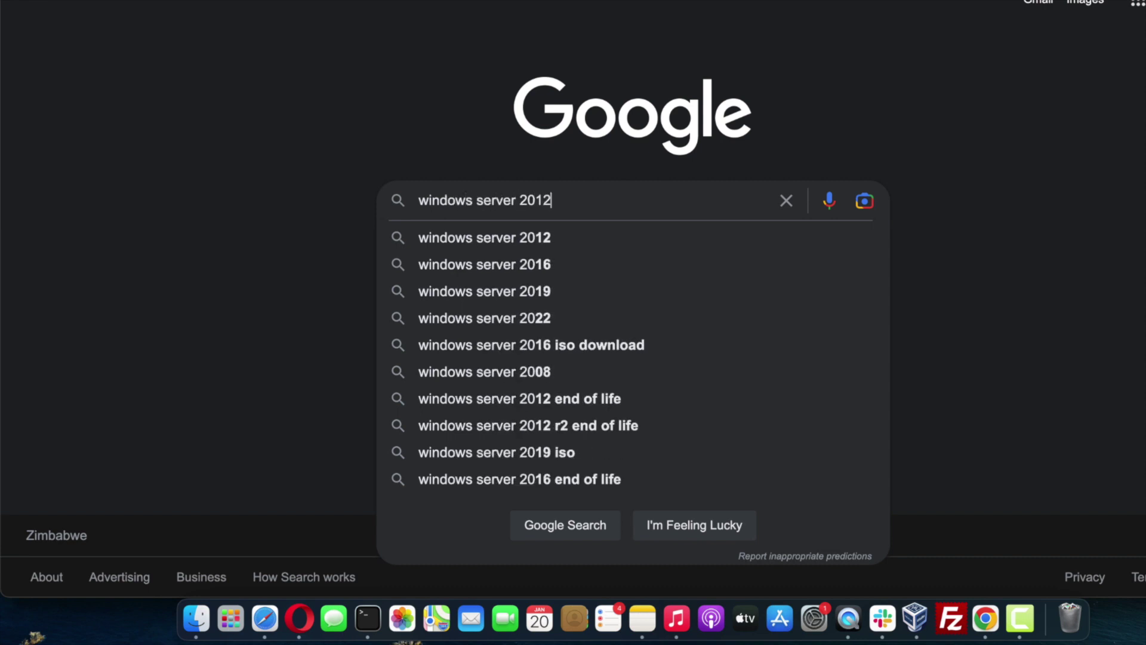
{"action": "key", "text": "Return"}
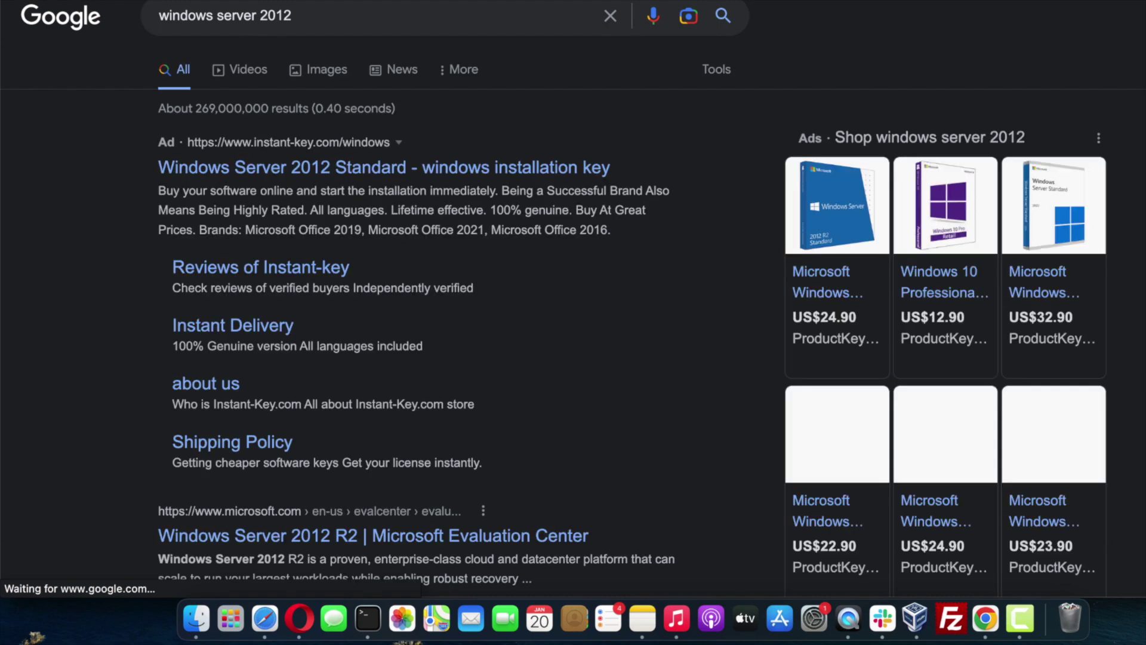
{"action": "scroll", "coordinate": [529, 305], "scroll_direction": "down", "scroll_amount": 4}
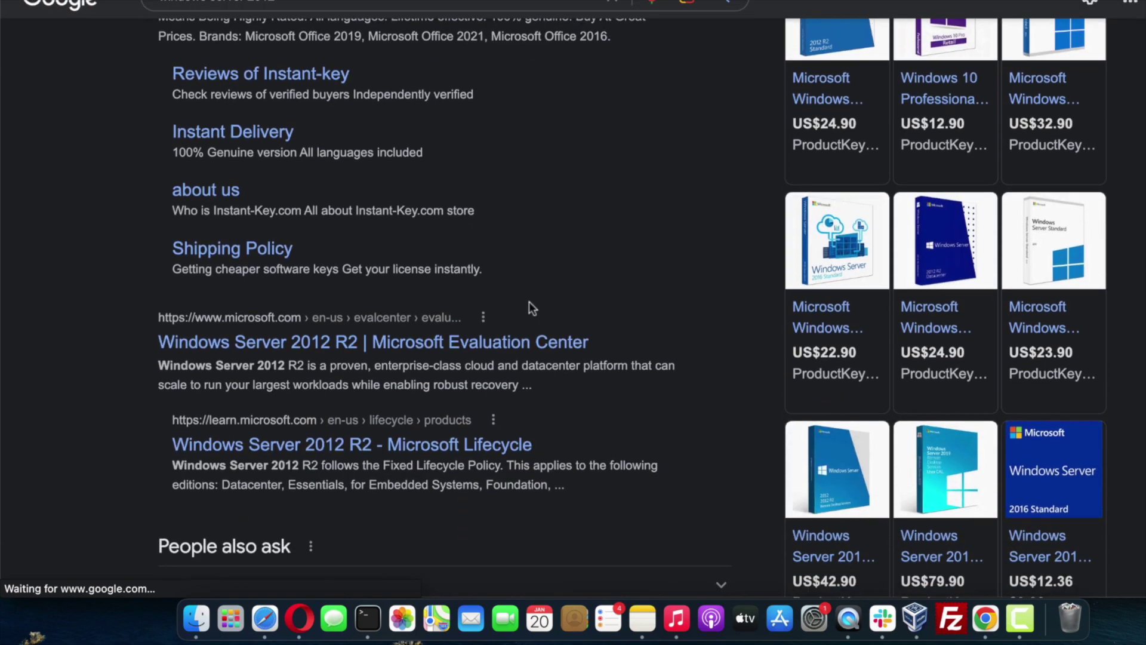
- Open the Windows Server 2012 R2 Evaluation Center page, choose the ISO download, and decline the survey
{"action": "left_click", "coordinate": [448, 335]}
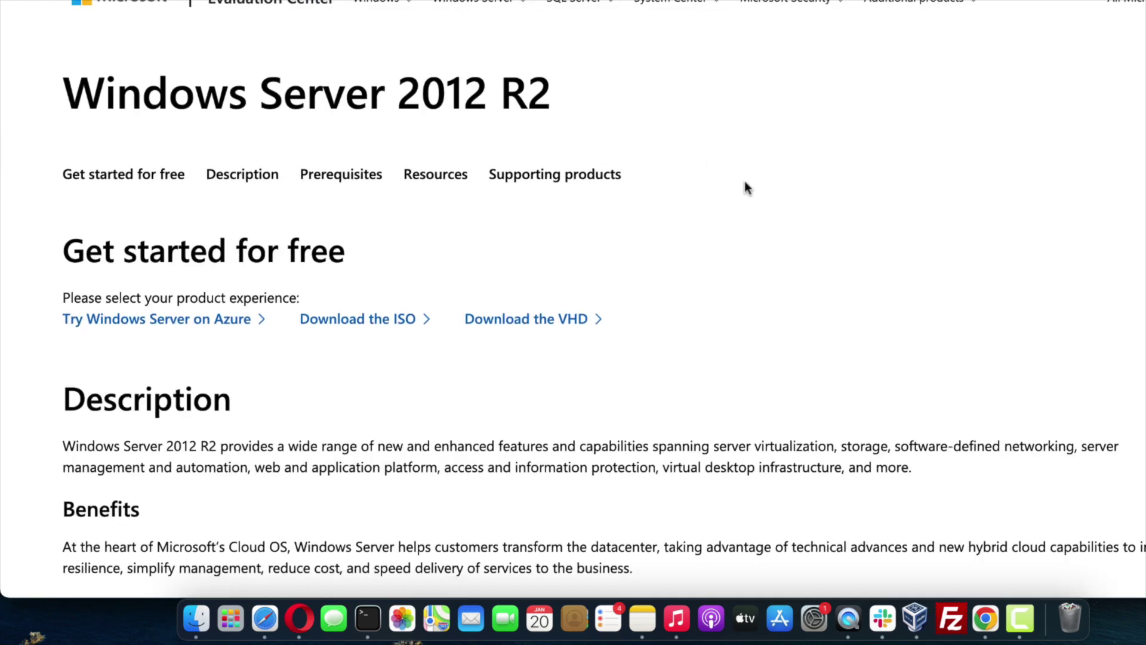
{"action": "scroll", "coordinate": [745, 183], "scroll_direction": "down", "scroll_amount": 3}
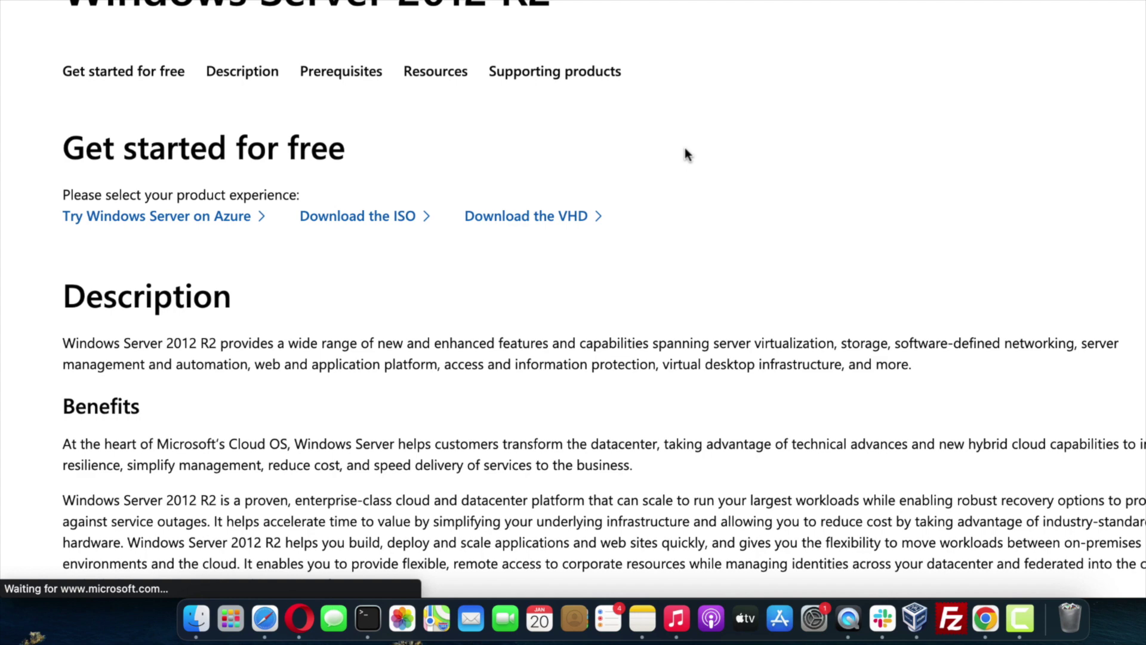
{"action": "left_click", "coordinate": [416, 218]}
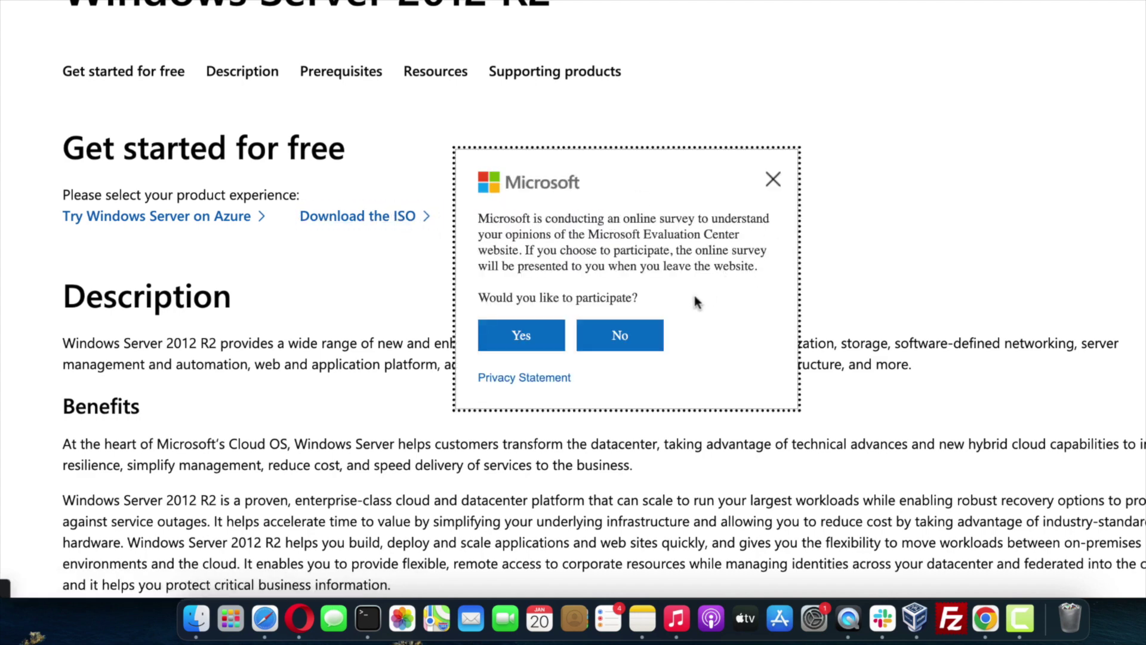
{"action": "left_click", "coordinate": [642, 336]}
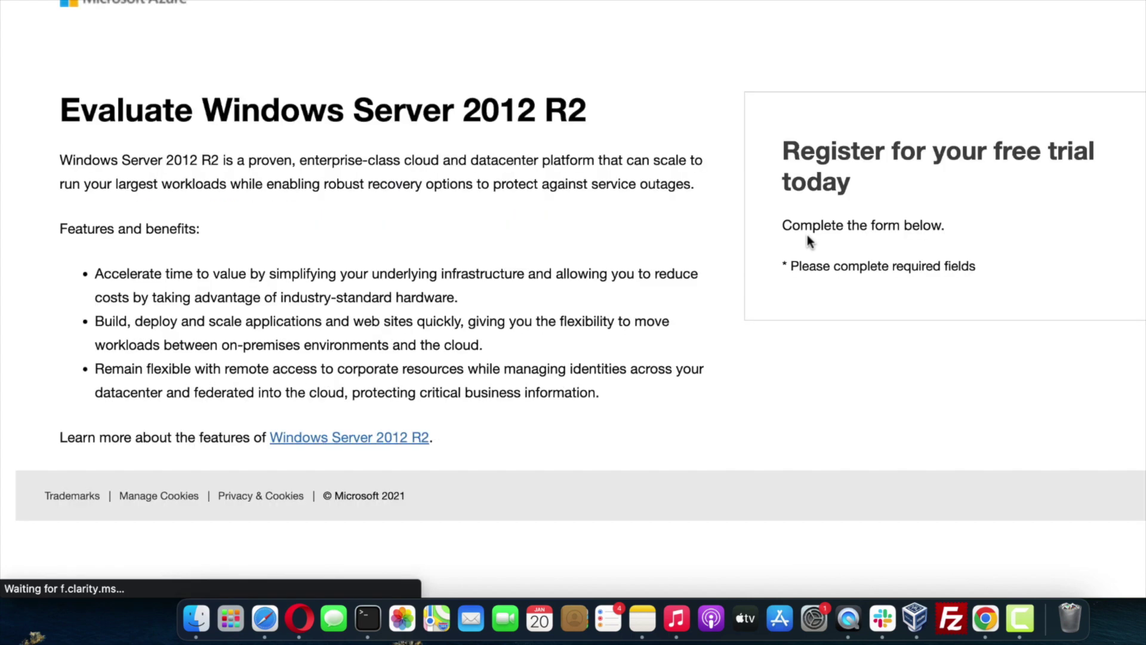
- Submit the trial registration with partner consent and start the English 64-bit ISO download
{"action": "scroll", "coordinate": [570, 240], "scroll_direction": "down", "scroll_amount": 5}
{"action": "left_click", "coordinate": [839, 298]}
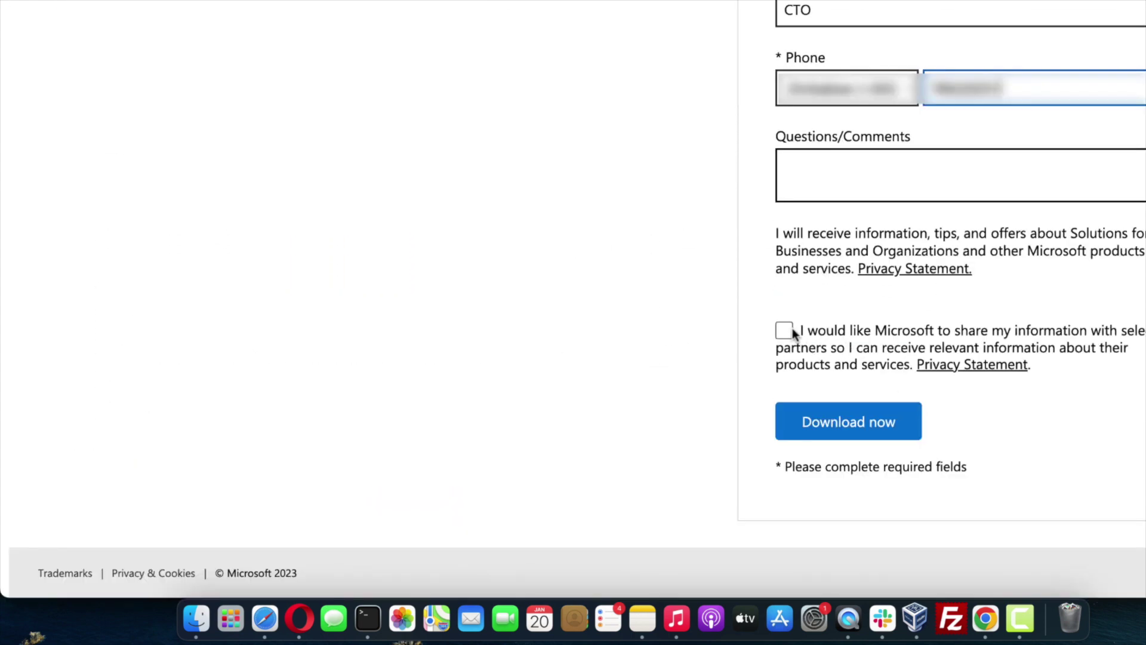
{"action": "left_click", "coordinate": [789, 330]}
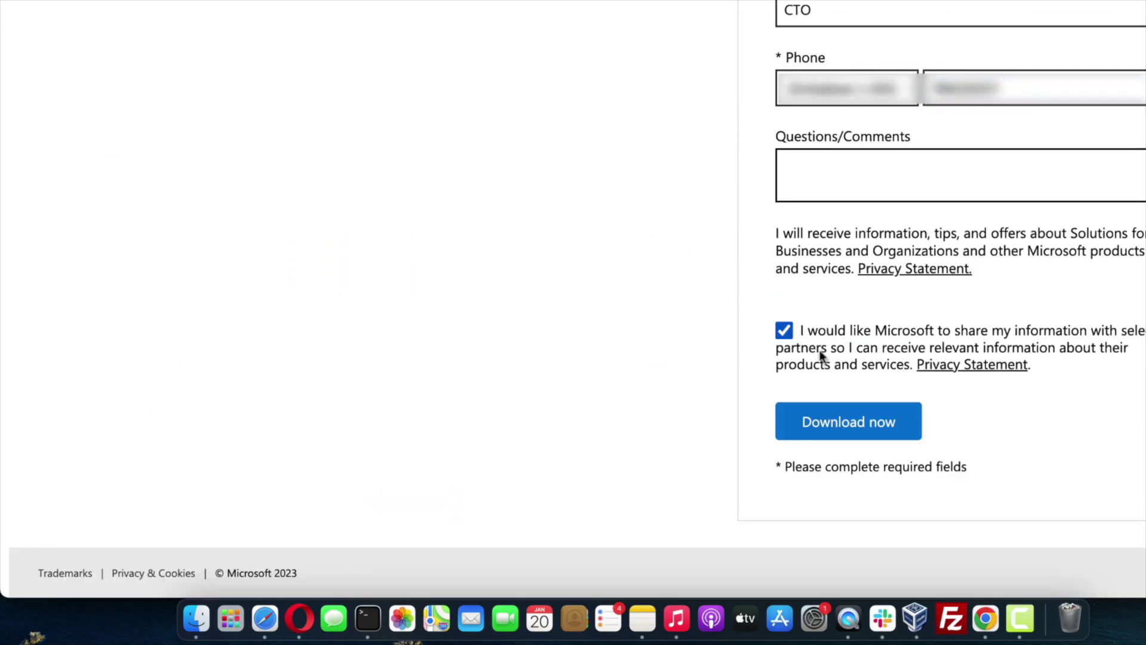
{"action": "left_click", "coordinate": [848, 418]}
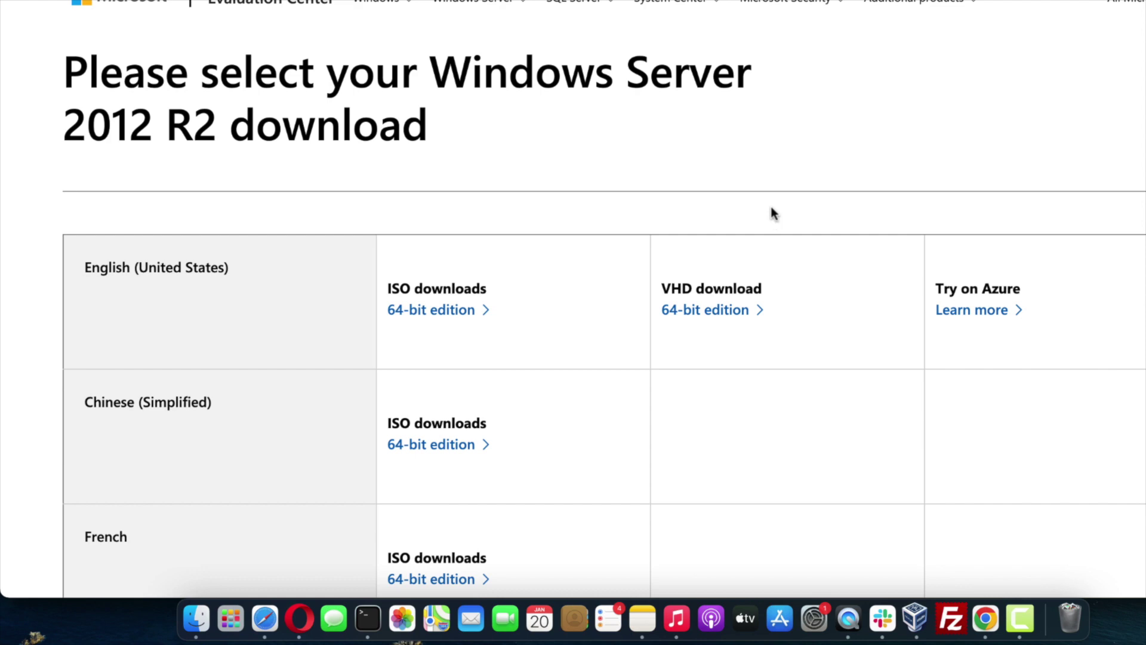
{"action": "left_click", "coordinate": [451, 311]}
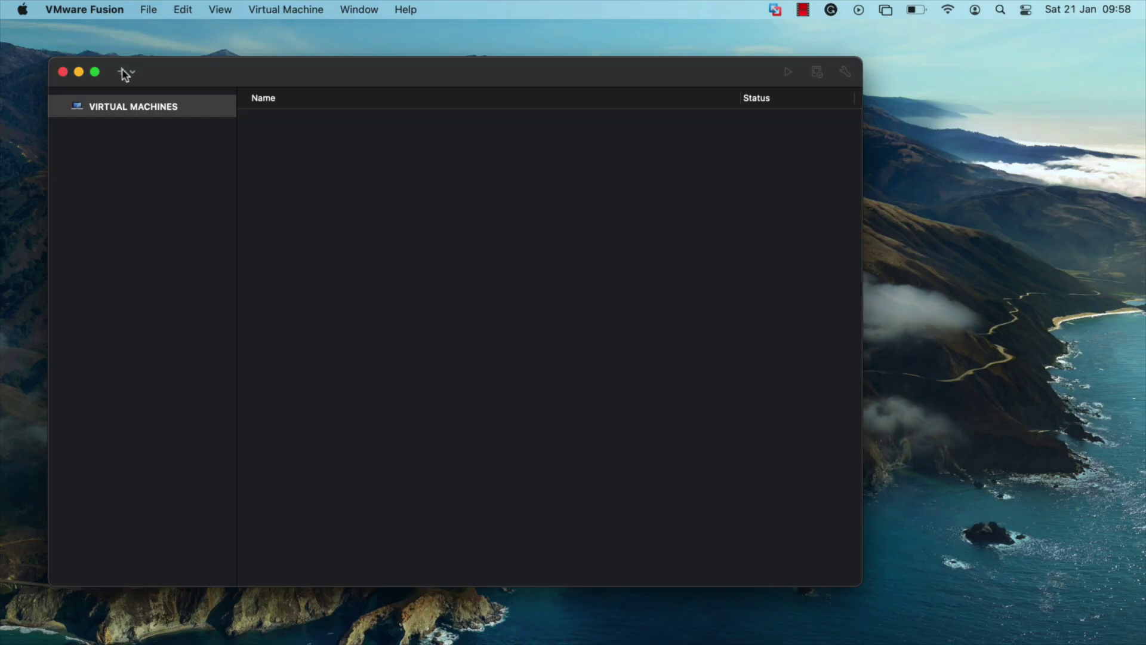
- Start a new virtual machine using the Windows Server 2012 R2 ISO from the SOFTWARES folder
{"action": "left_click", "coordinate": [124, 74]}
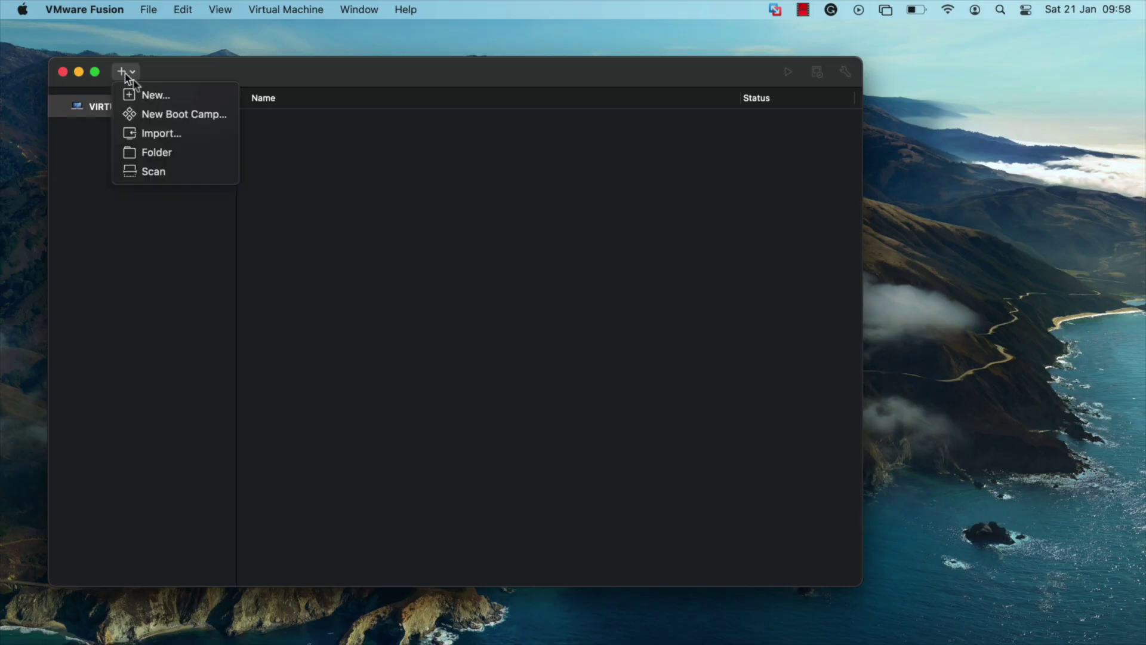
{"action": "left_click", "coordinate": [149, 93]}
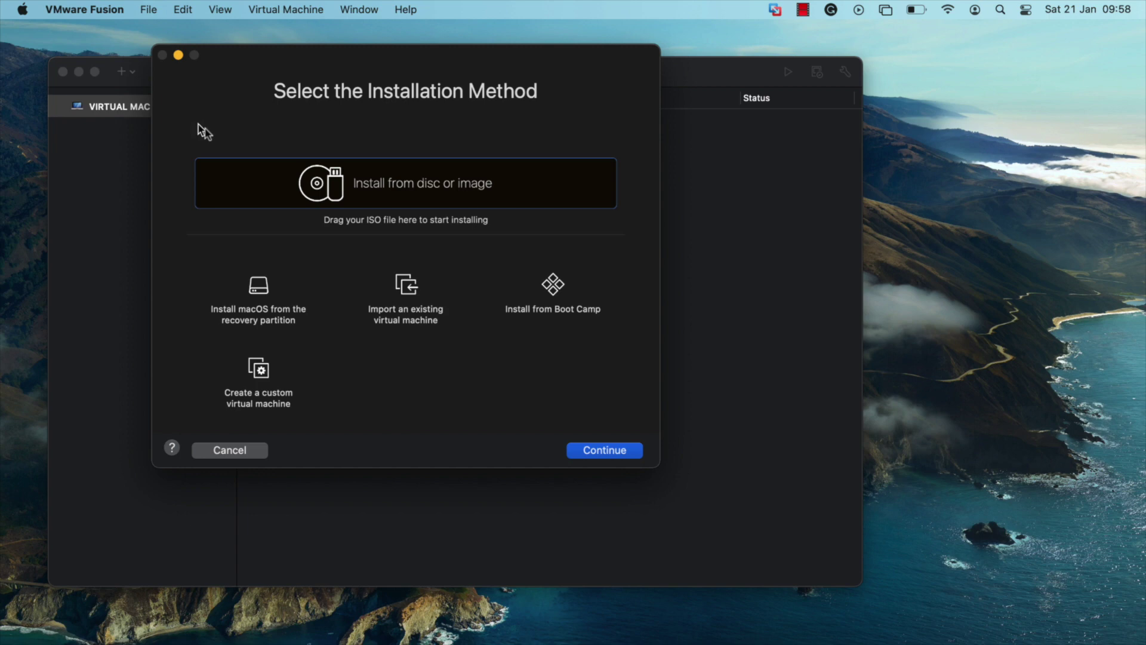
{"action": "left_click", "coordinate": [191, 639]}
{"action": "double_click", "coordinate": [709, 353]}
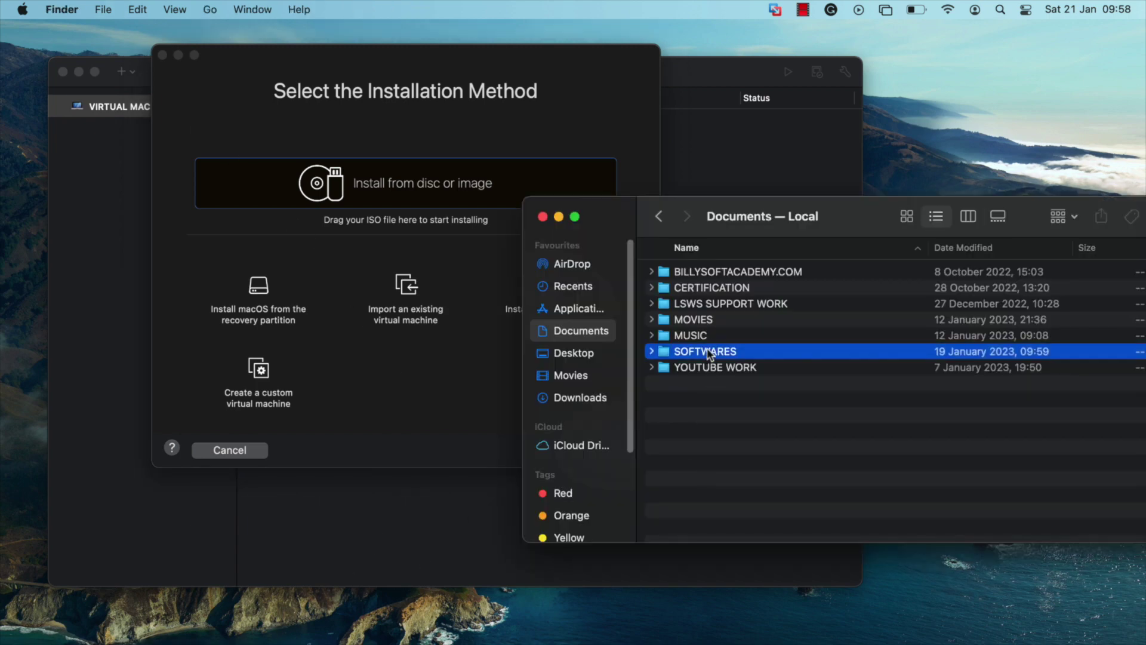
{"action": "left_click", "coordinate": [742, 288]}
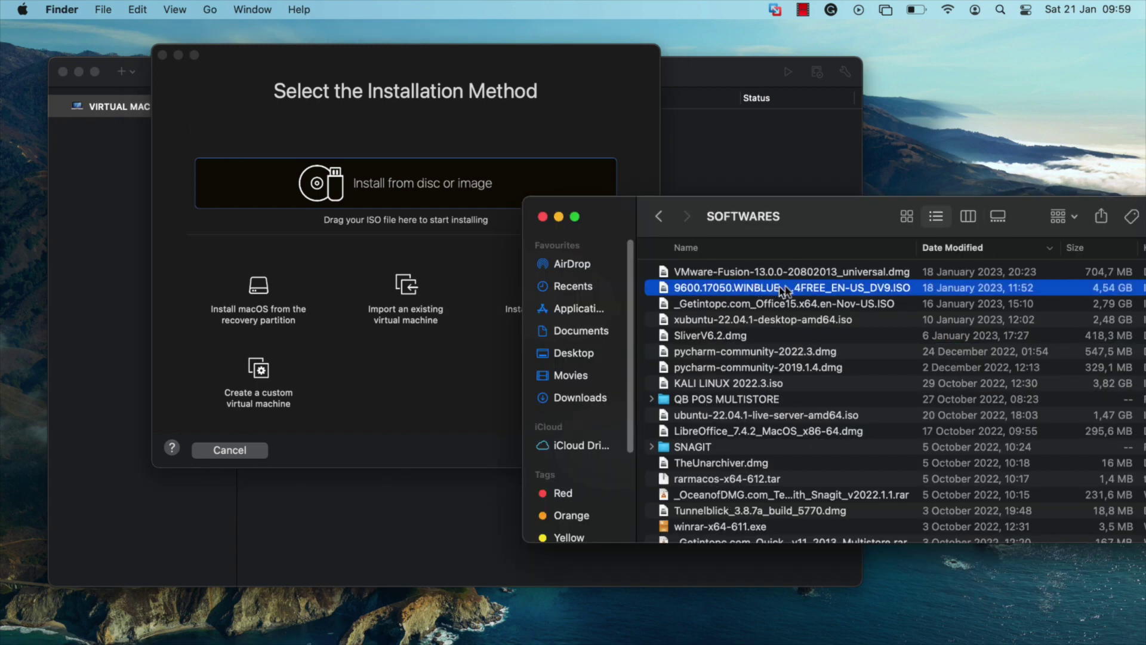
{"action": "left_click_drag", "start_coordinate": [815, 290], "coordinate": [352, 184]}
- Close the file browser and continue the wizard, keeping Legacy BIOS firmware
{"action": "left_click", "coordinate": [378, 318]}
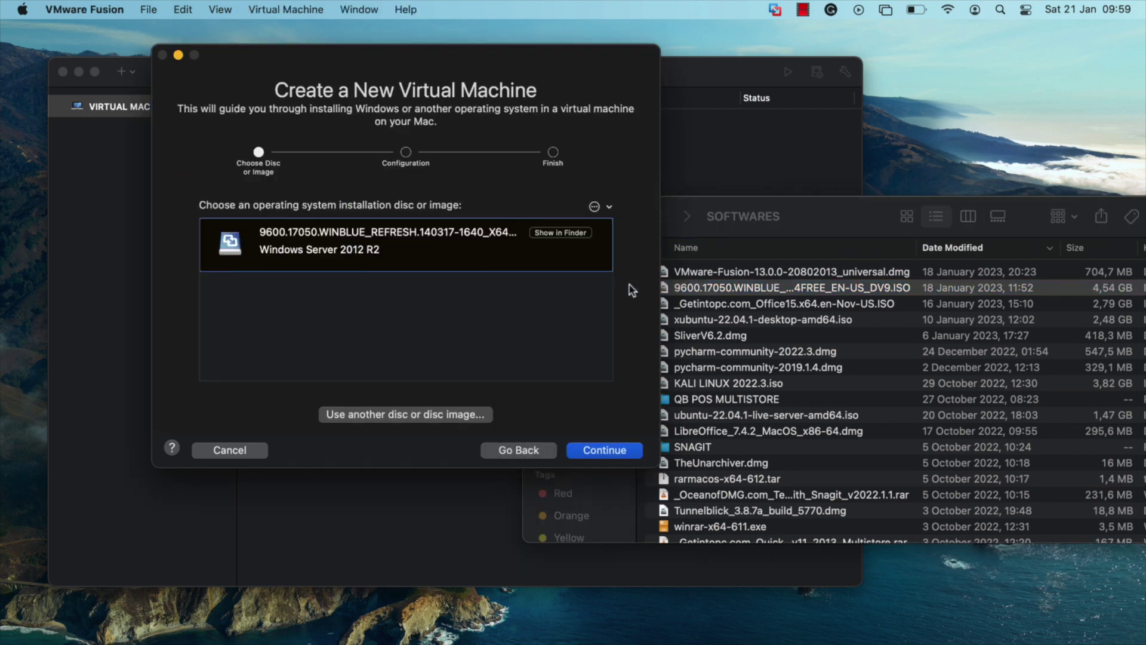
{"action": "left_click", "coordinate": [726, 212]}
{"action": "left_click", "coordinate": [543, 216]}
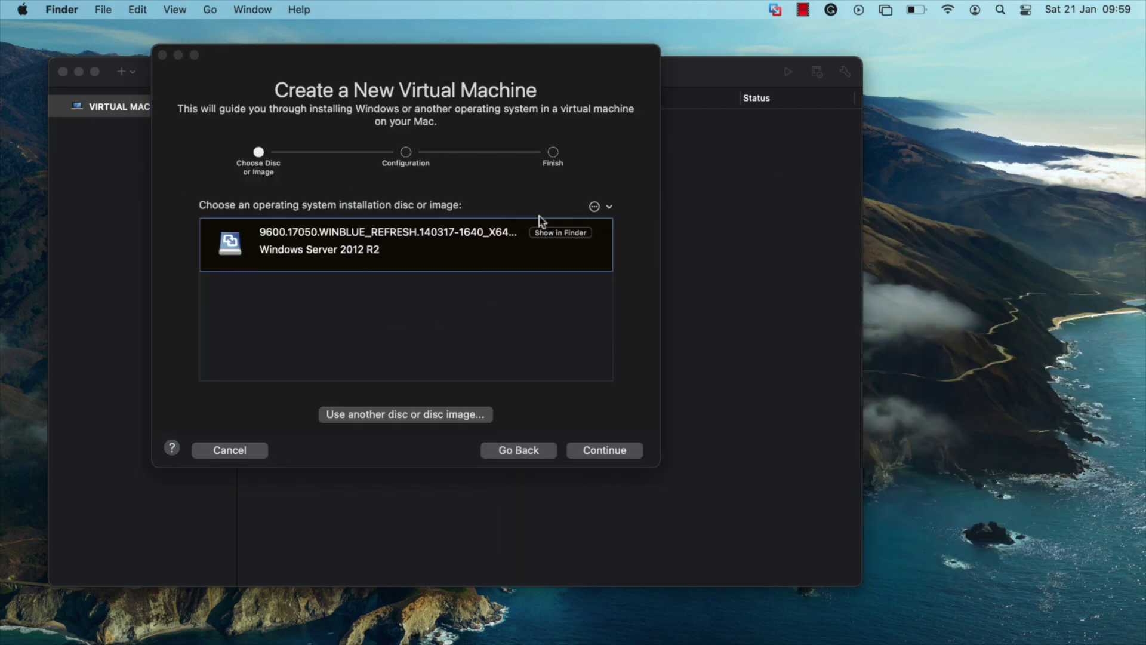
{"action": "left_click", "coordinate": [532, 339]}
{"action": "left_click", "coordinate": [605, 450]}
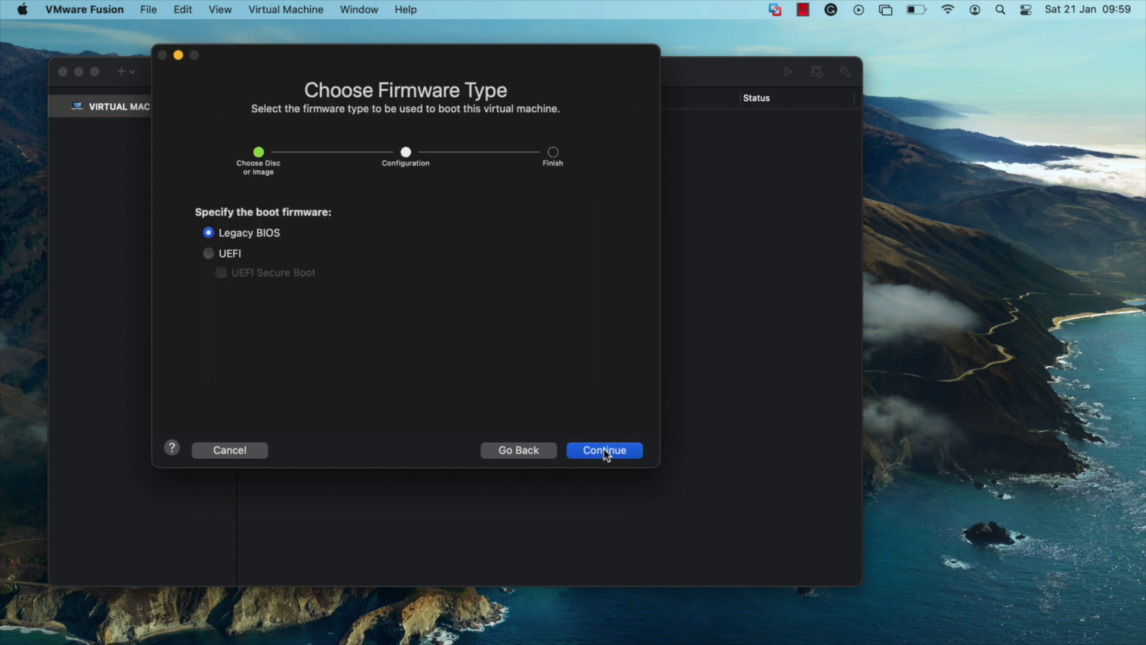
{"action": "left_click_drag", "start_coordinate": [331, 52], "coordinate": [309, 97]}
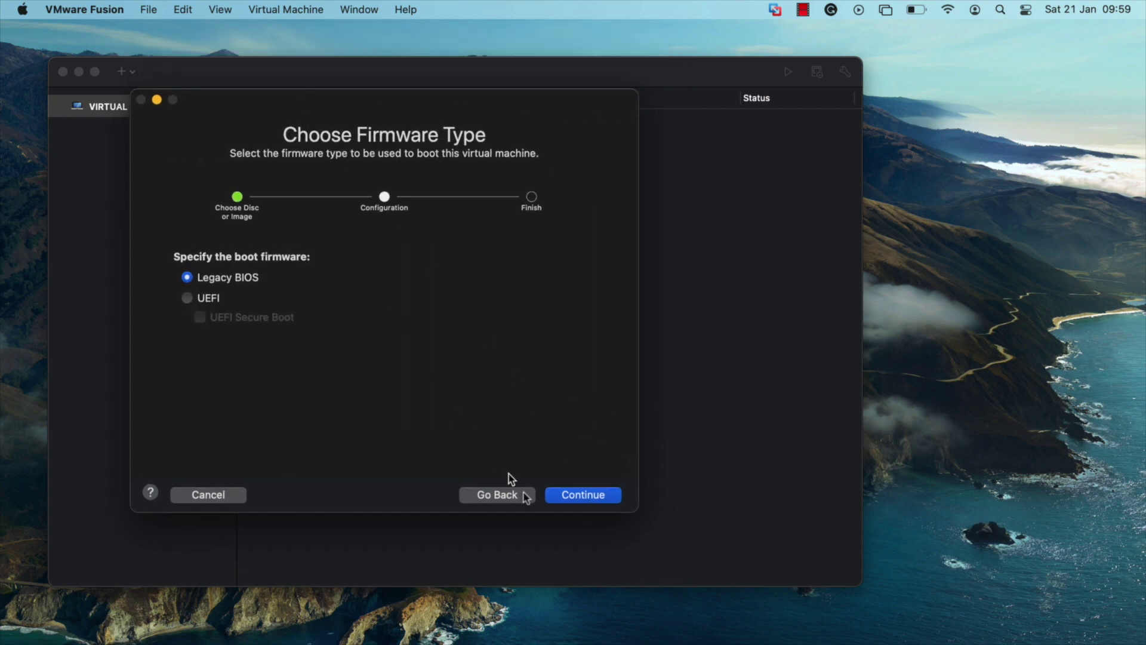
{"action": "left_click", "coordinate": [555, 495]}
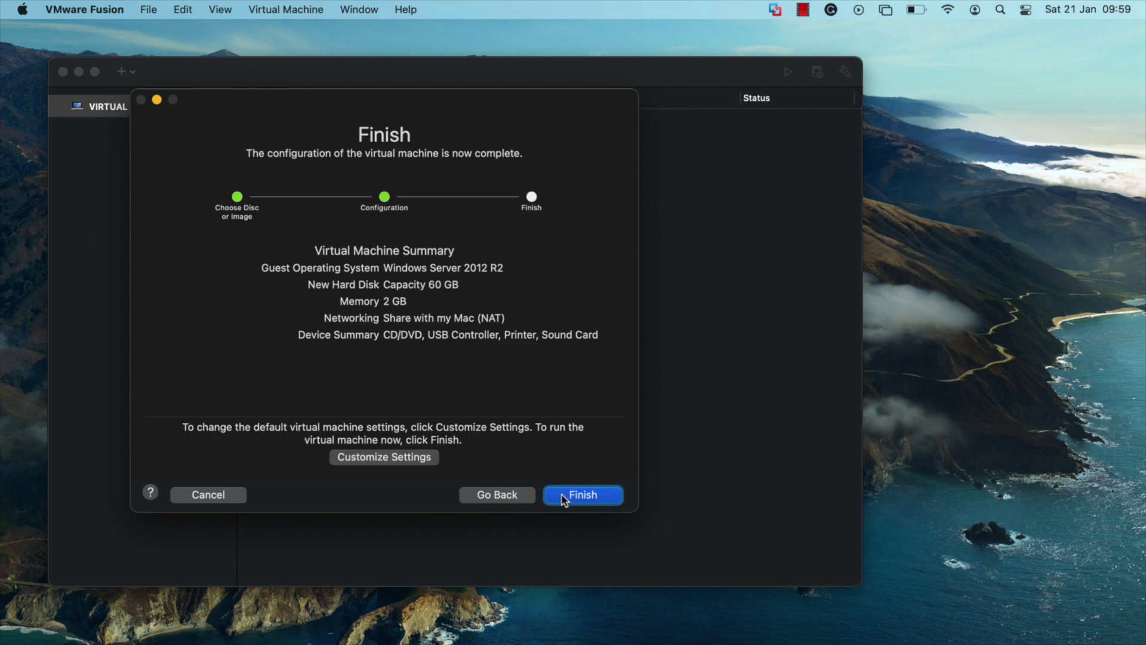
- Save the new VM under its default name and bridge its network adapter to Wi-Fi
{"action": "left_click", "coordinate": [417, 463]}
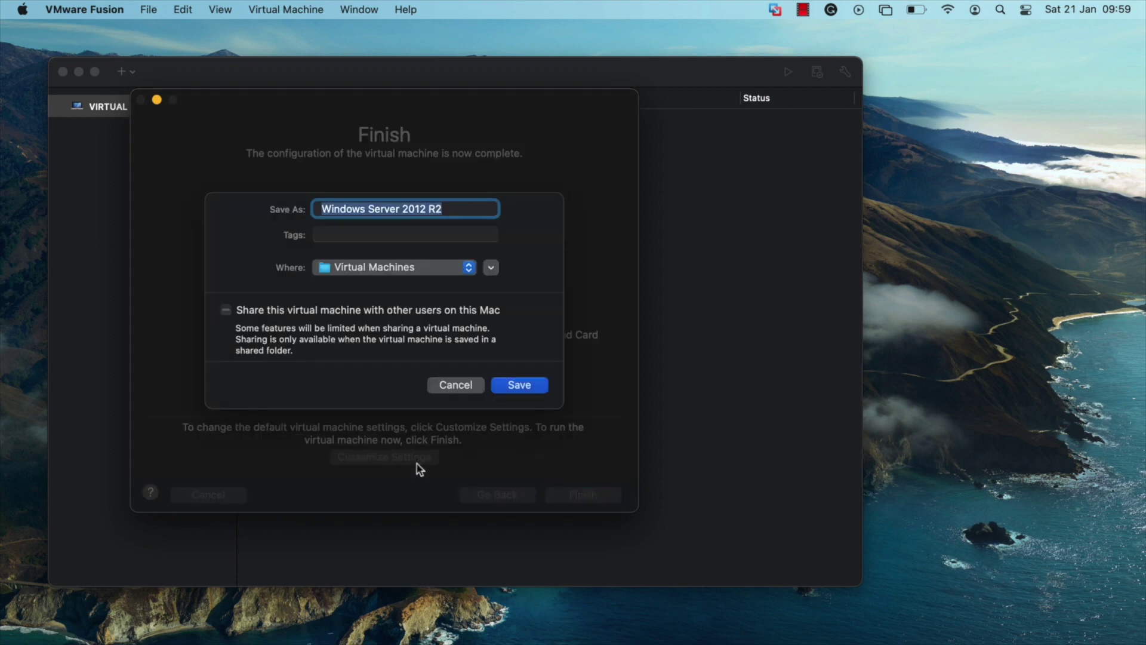
{"action": "left_click", "coordinate": [519, 385]}
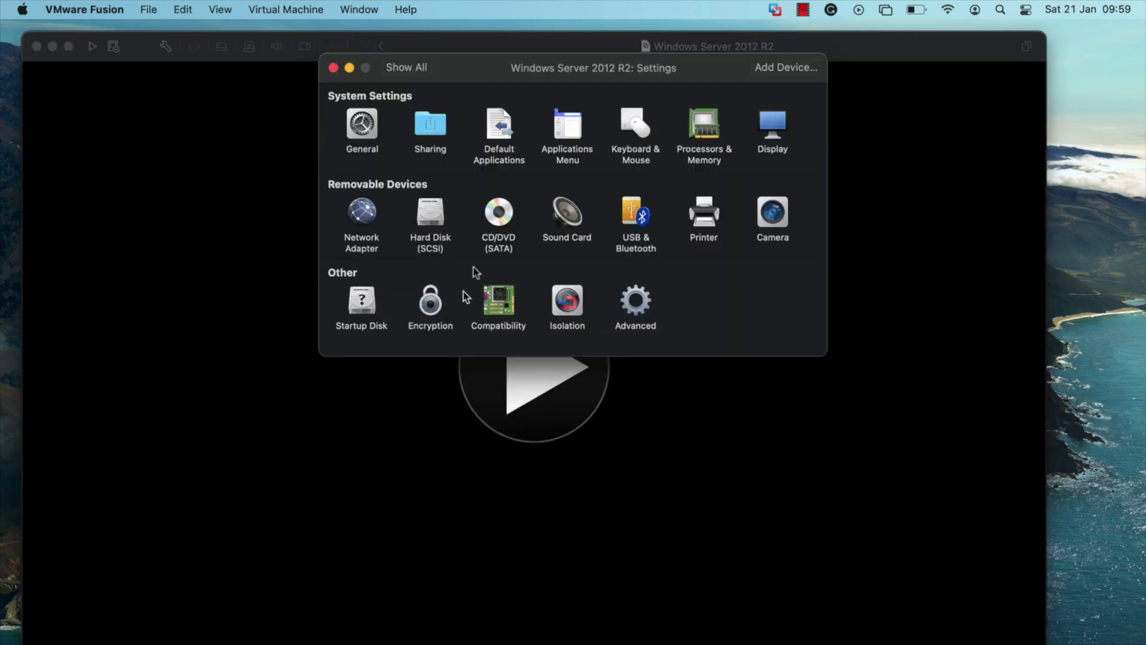
{"action": "left_click", "coordinate": [365, 210]}
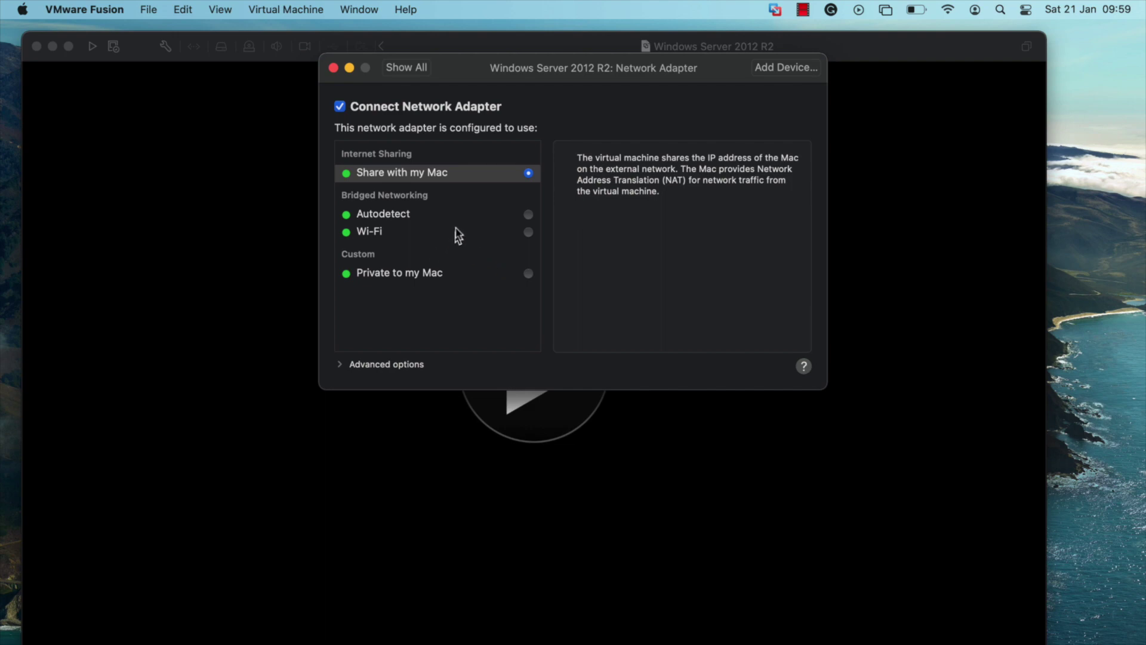
{"action": "left_click", "coordinate": [528, 232]}
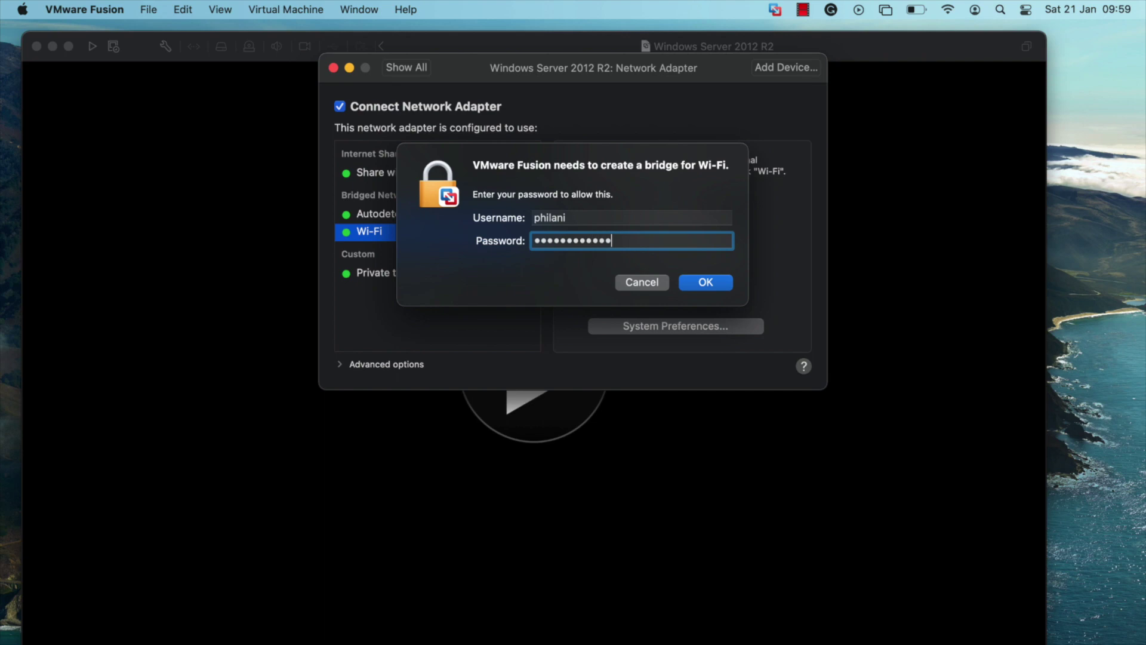
{"action": "left_click", "coordinate": [697, 282]}
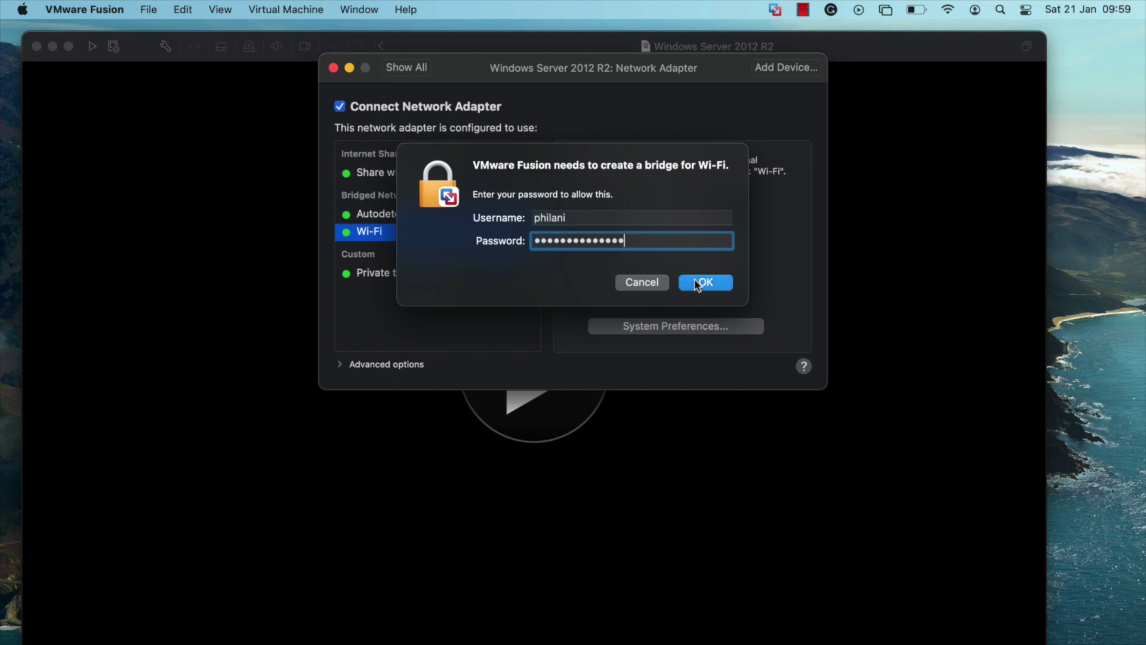
{"action": "left_click", "coordinate": [333, 68]}
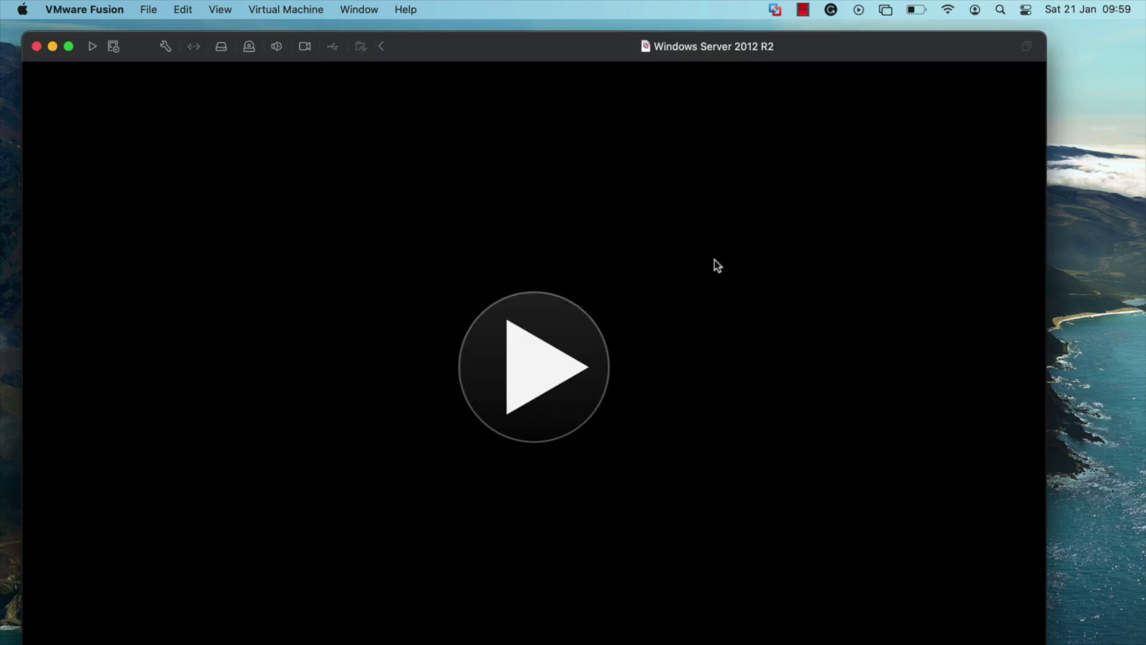
- Power on the VM, dismiss the mitigations notice, and set time format to English (Zimbabwe)
{"action": "left_click", "coordinate": [523, 357]}
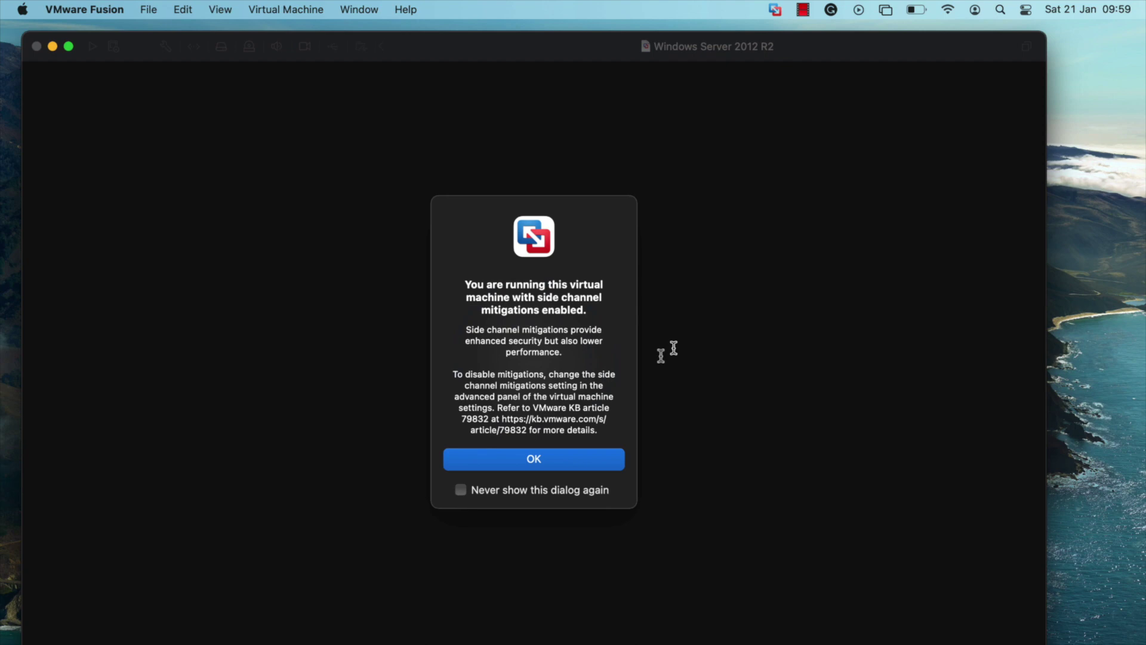
{"action": "left_click", "coordinate": [560, 457]}
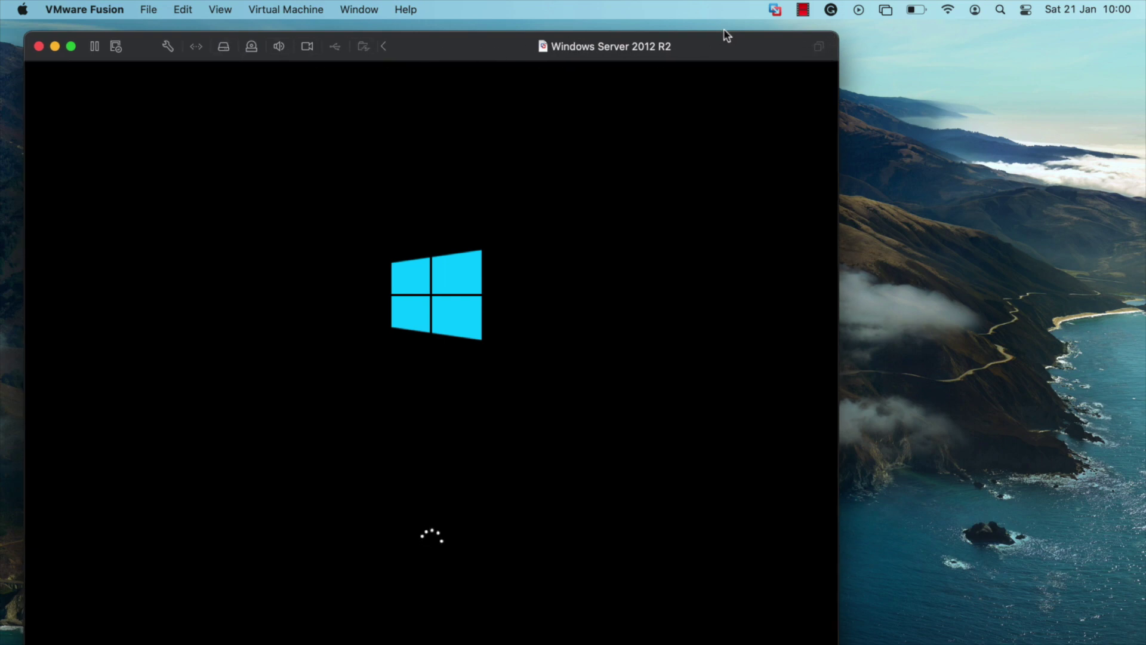
{"action": "left_click", "coordinate": [725, 274]}
{"action": "left_click", "coordinate": [427, 406]}
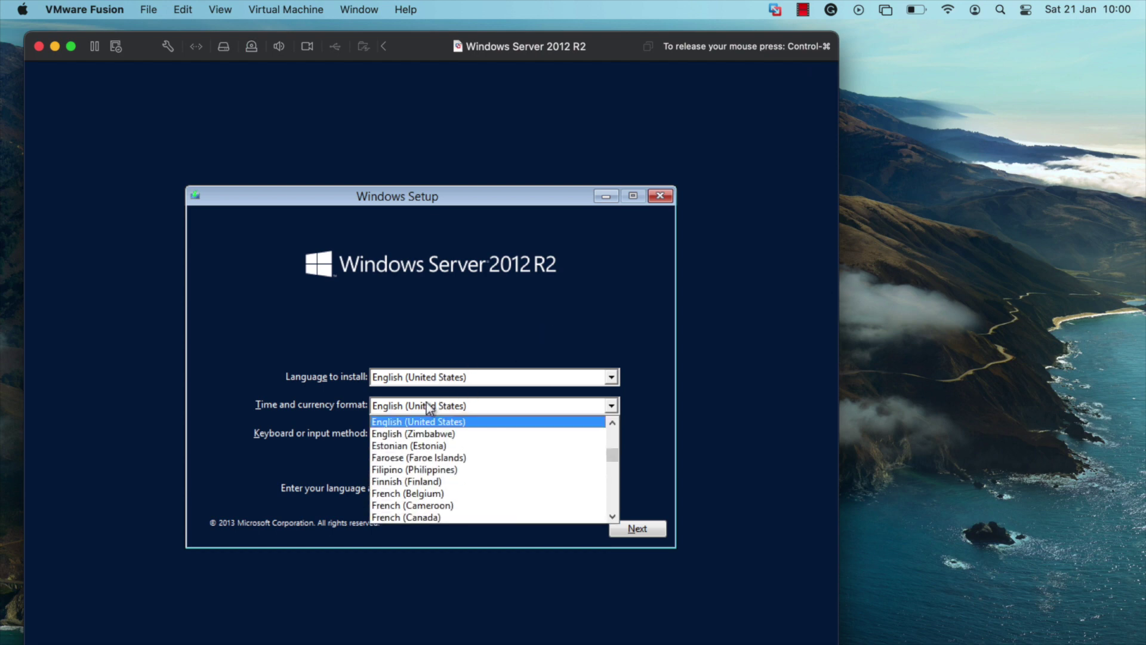
{"action": "left_click", "coordinate": [440, 439]}
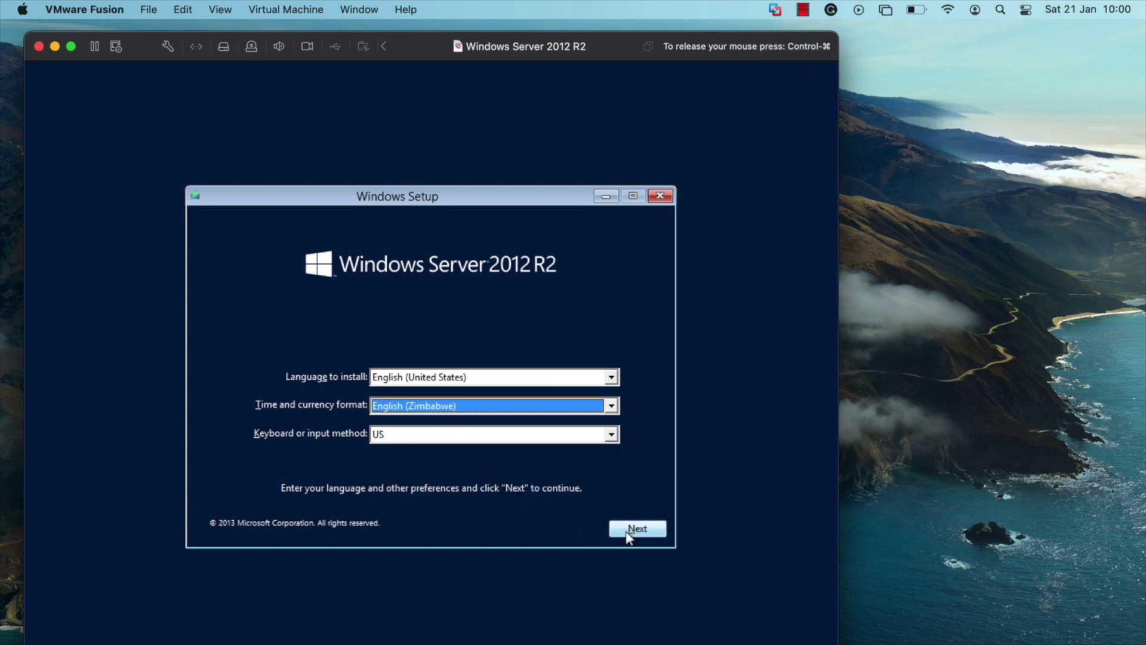
{"action": "left_click", "coordinate": [628, 531]}
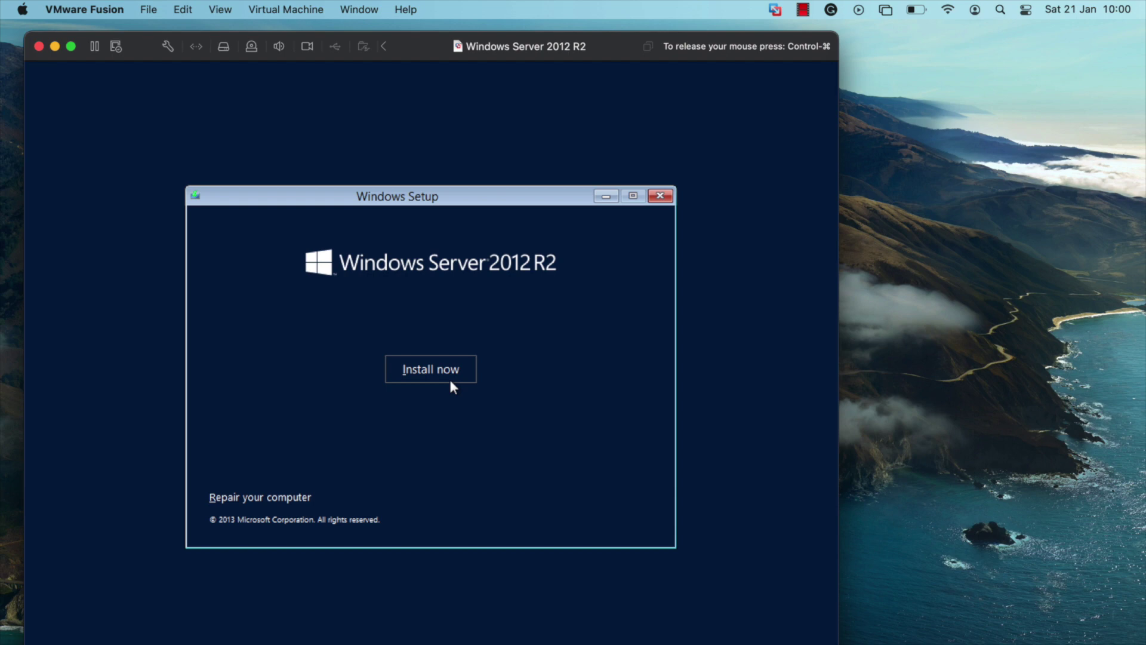
- Install Windows Server Standard Evaluation (GUI) as a custom install onto the 60 GB drive
{"action": "left_click", "coordinate": [450, 381]}
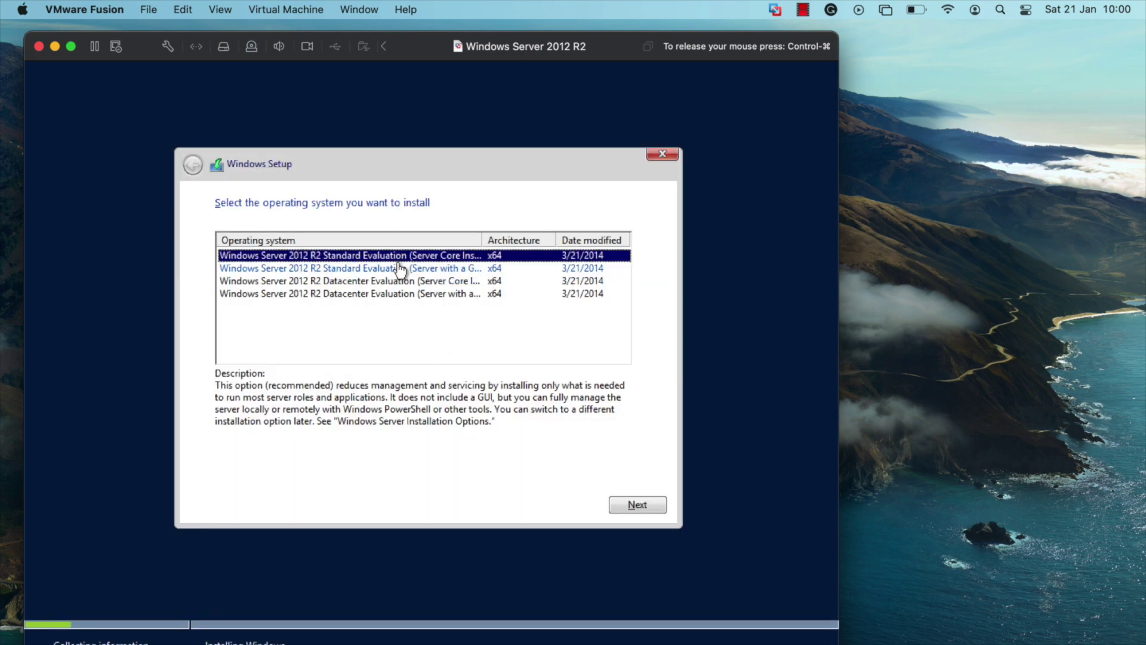
{"action": "left_click", "coordinate": [398, 268]}
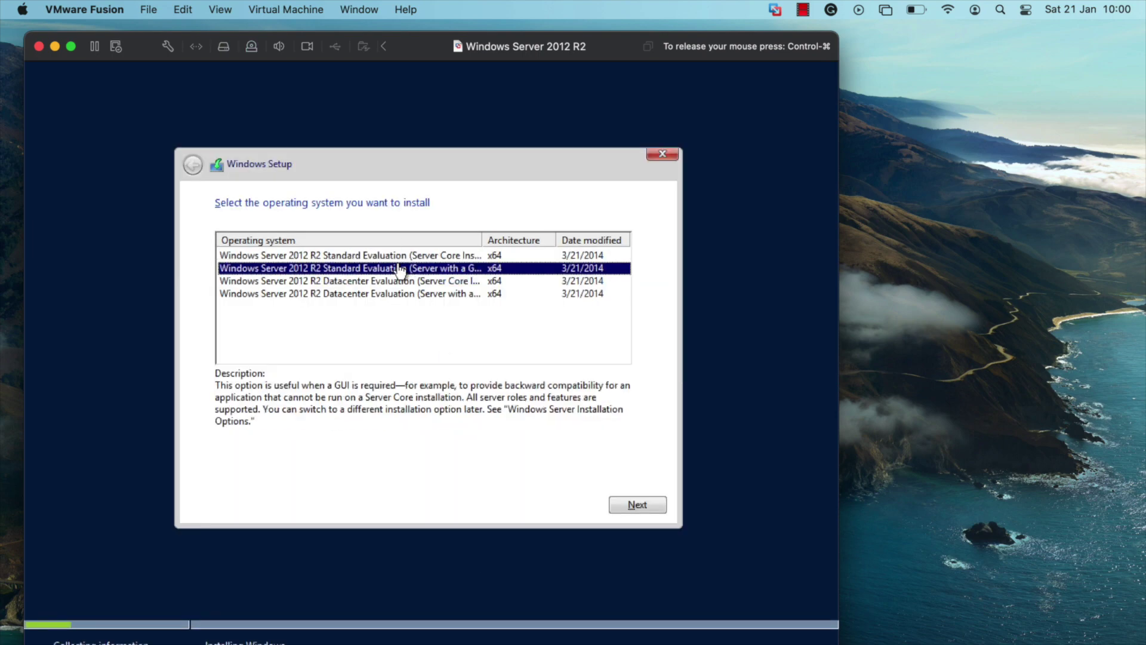
{"action": "left_click", "coordinate": [627, 504]}
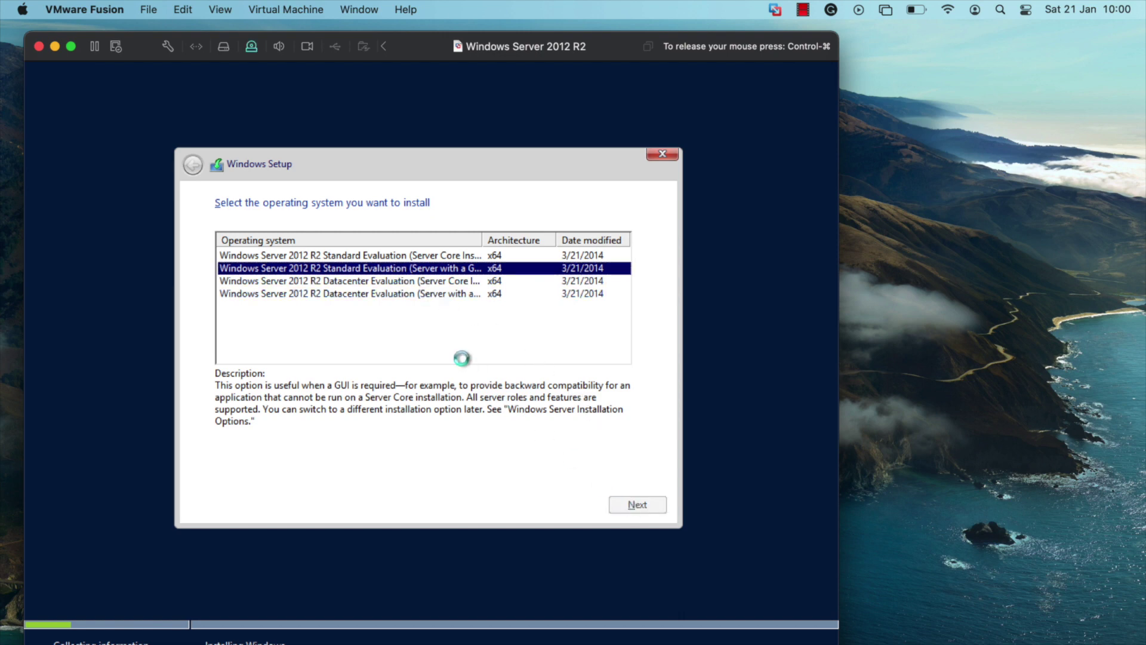
{"action": "left_click", "coordinate": [221, 469]}
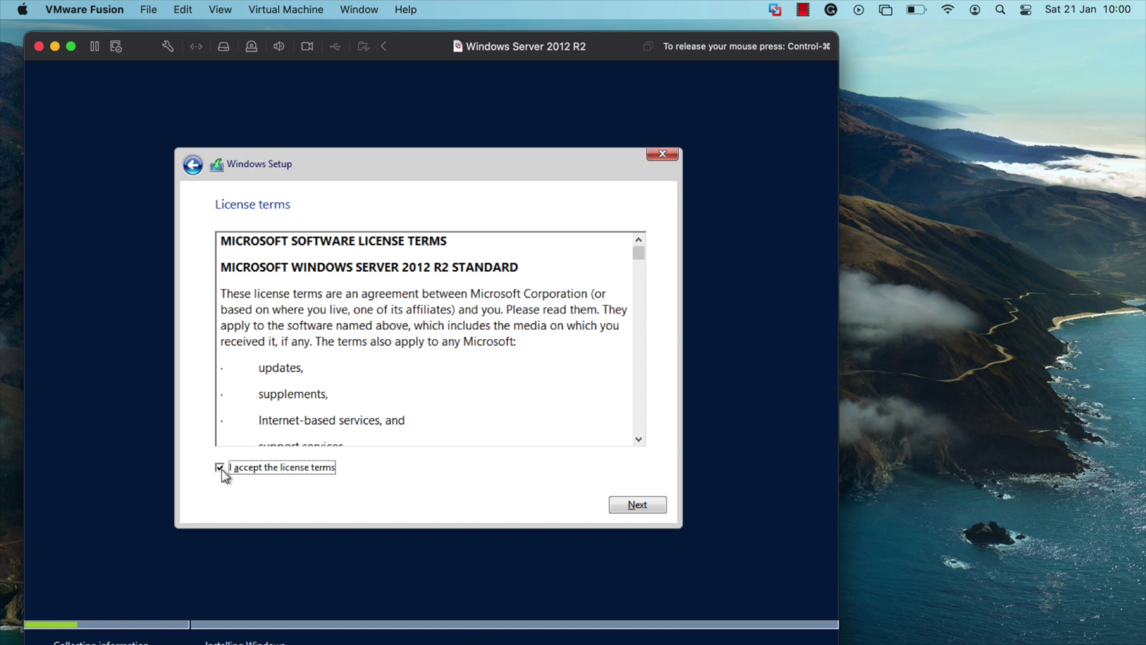
{"action": "left_click", "coordinate": [652, 507]}
{"action": "left_click", "coordinate": [439, 401]}
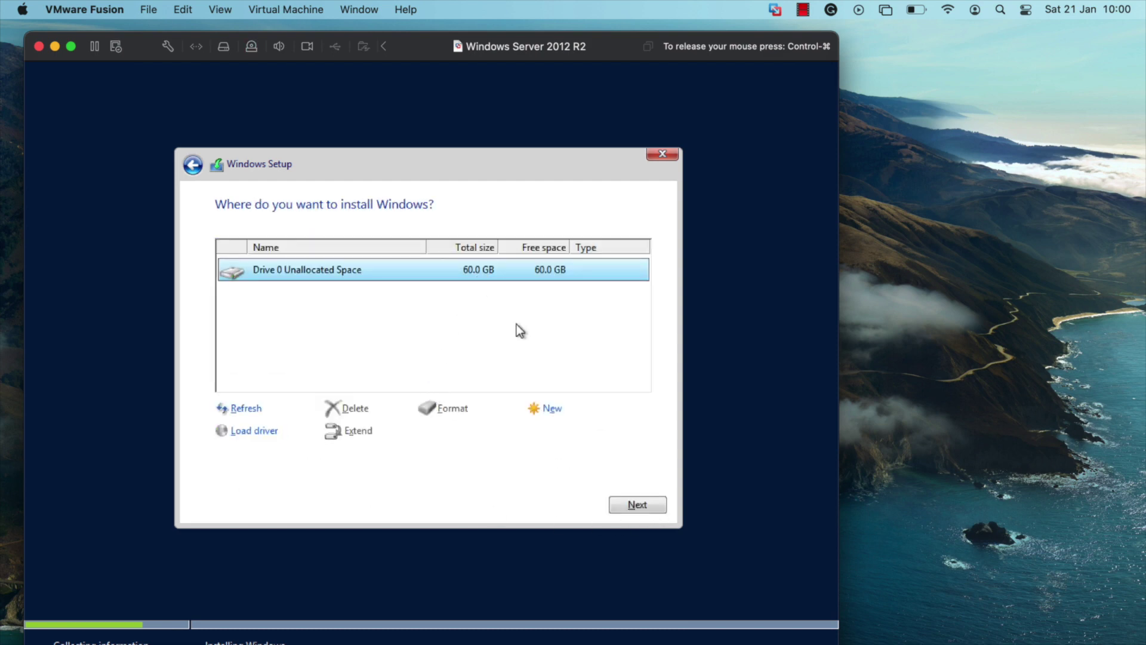
{"action": "left_click", "coordinate": [637, 505]}
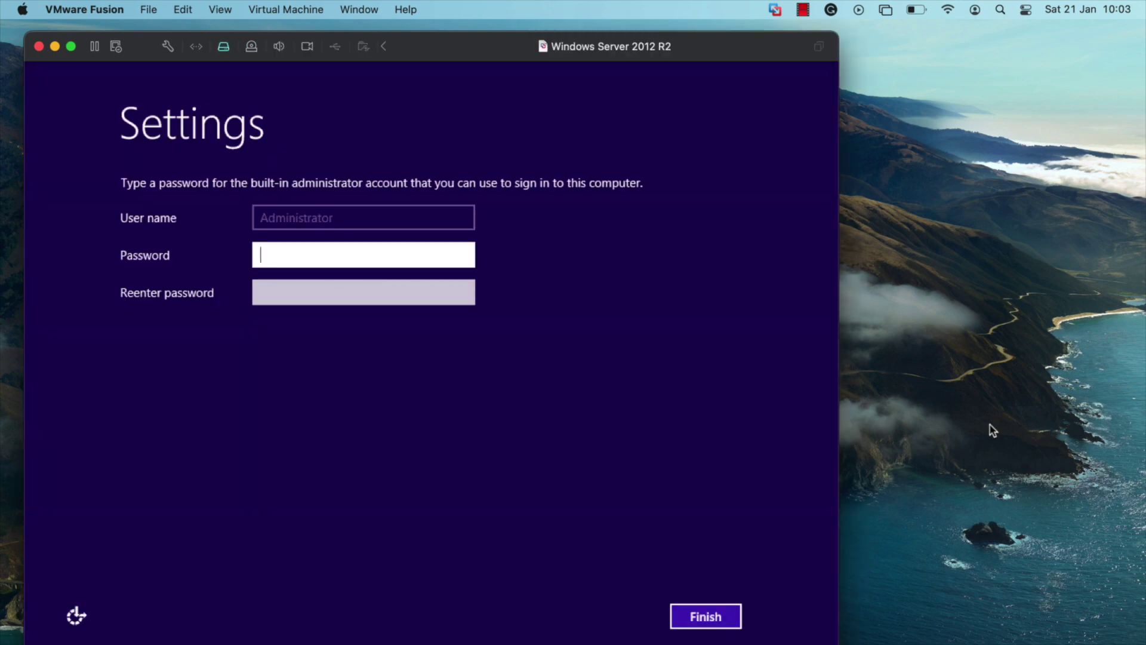
- Enter and confirm the Administrator password, then finish the initial Windows settings
{"action": "left_click", "coordinate": [305, 256]}
{"action": "type", "text": "*****"}
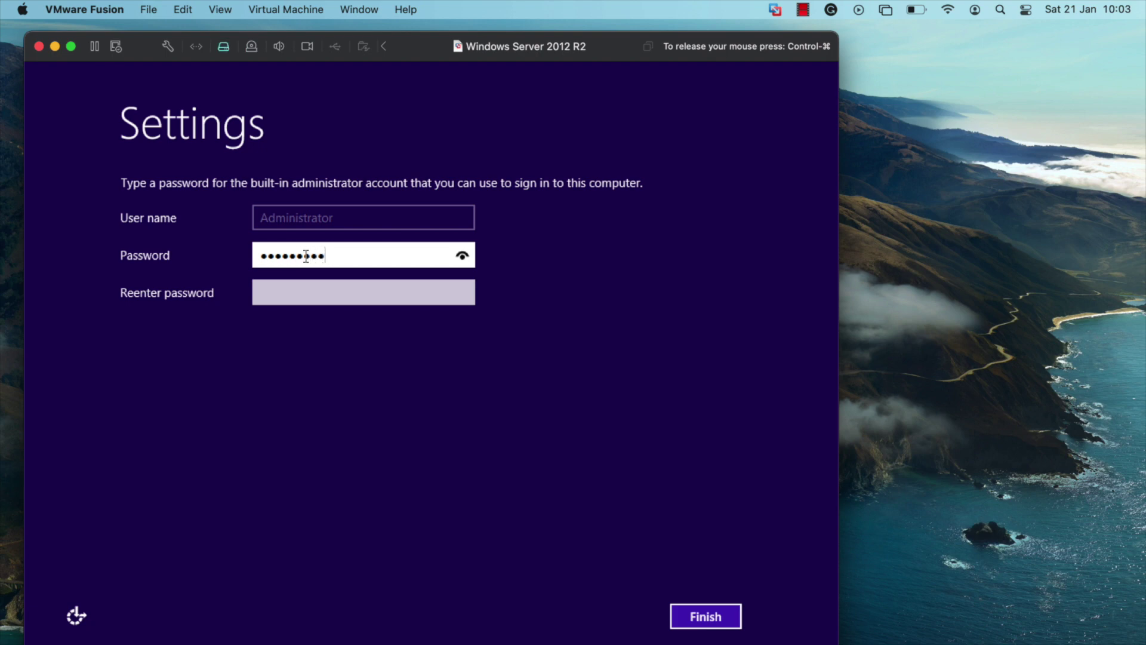
{"action": "key", "text": "Tab"}
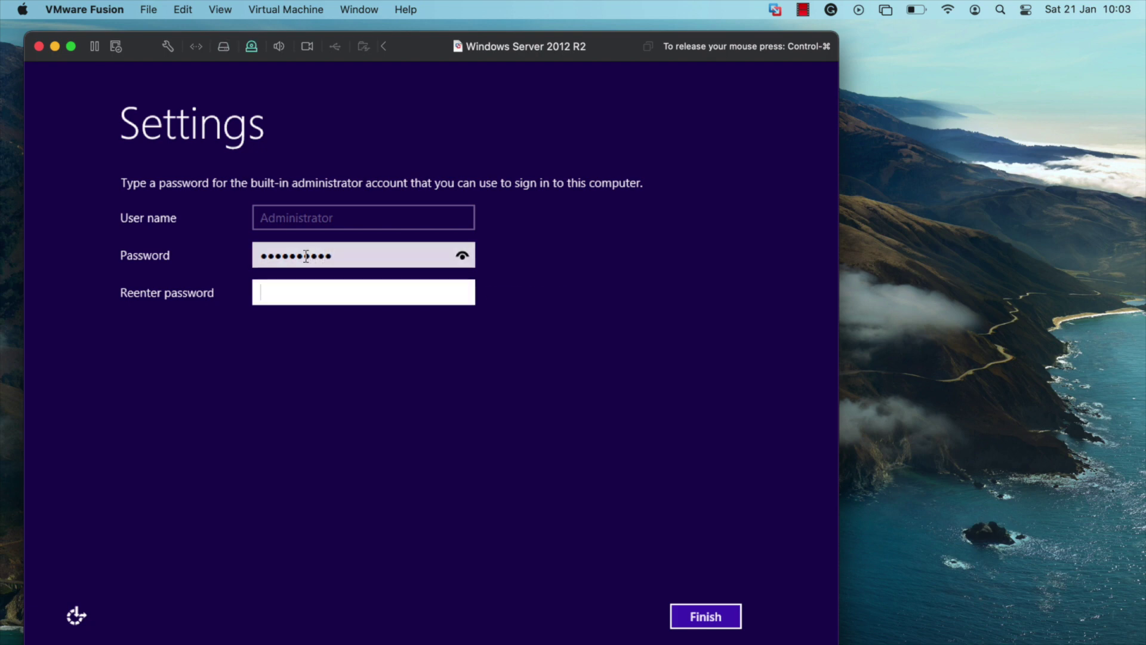
{"action": "type", "text": "P"}
{"action": "key", "text": "Caps_Lock"}
{"action": "type", "text": "assw"}
{"action": "left_click", "coordinate": [707, 621]}
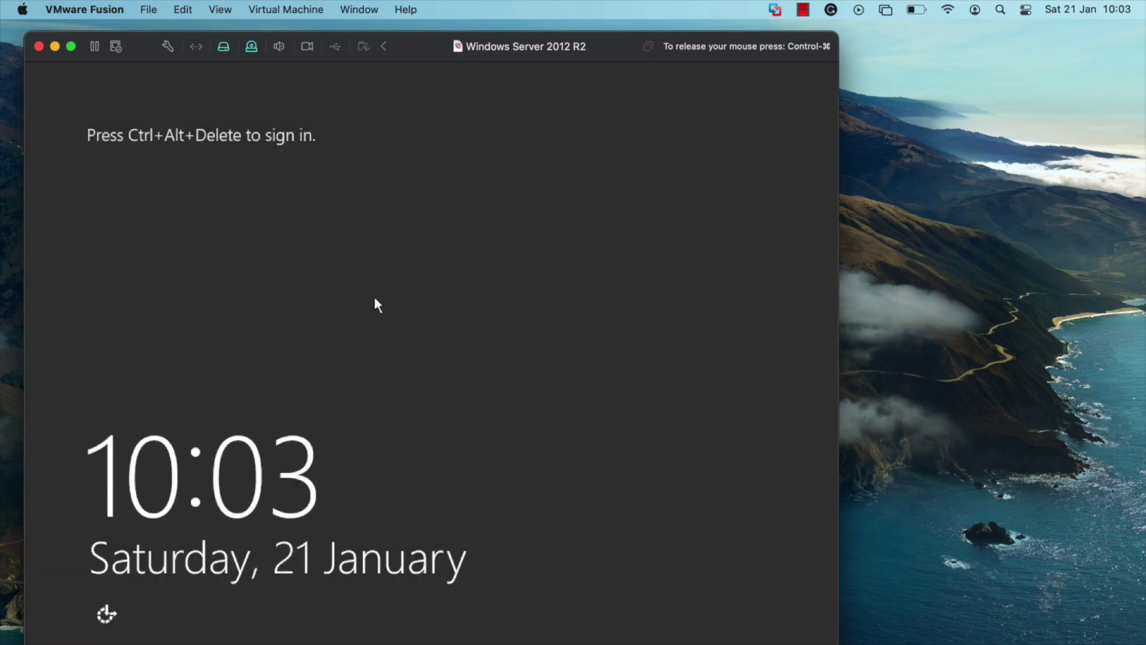
- Sign in as Administrator with Ctrl+Alt+Delete and the password, then allow network discovery
{"action": "key", "text": "ctrl+alt+Delete"}
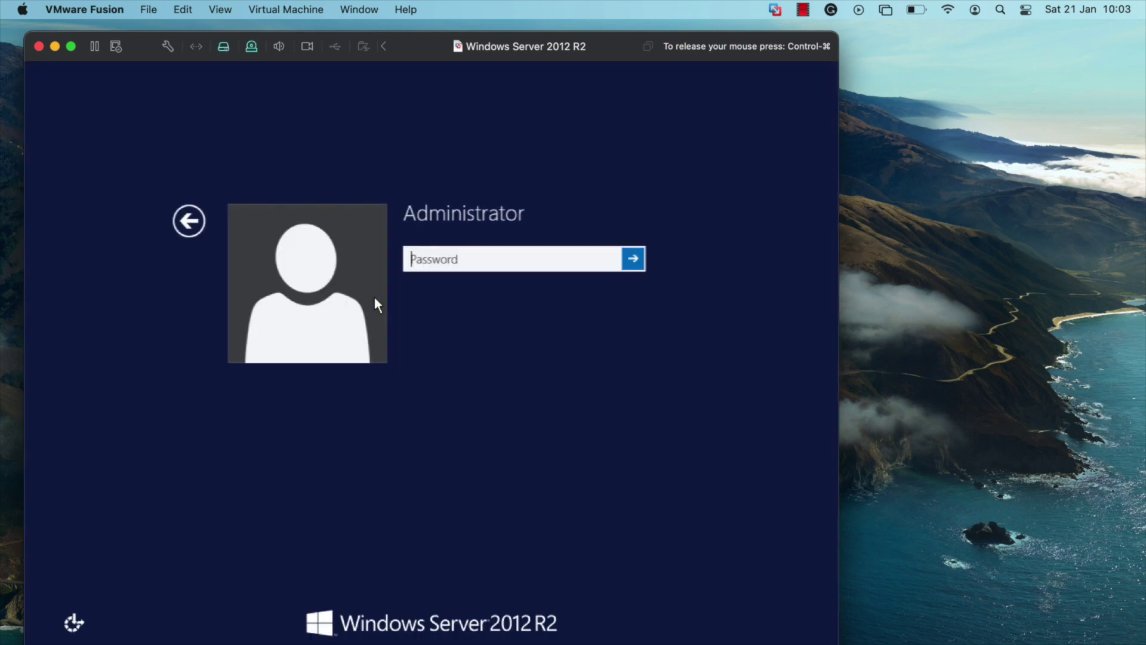
{"action": "type", "text": "******"}
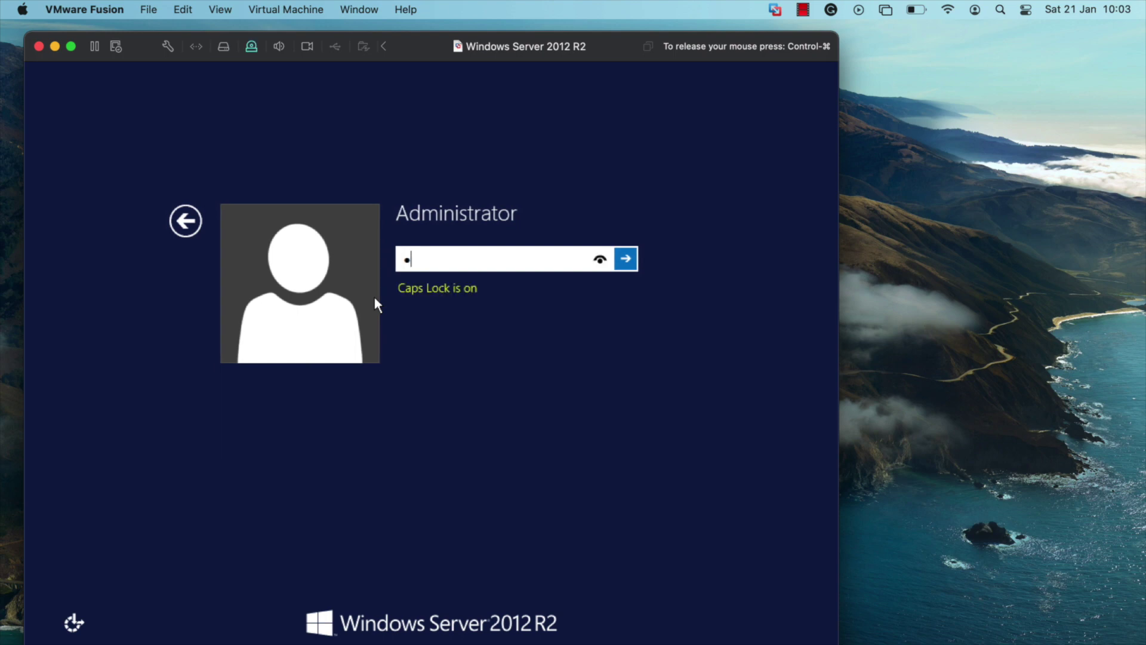
{"action": "type", "text": "****"}
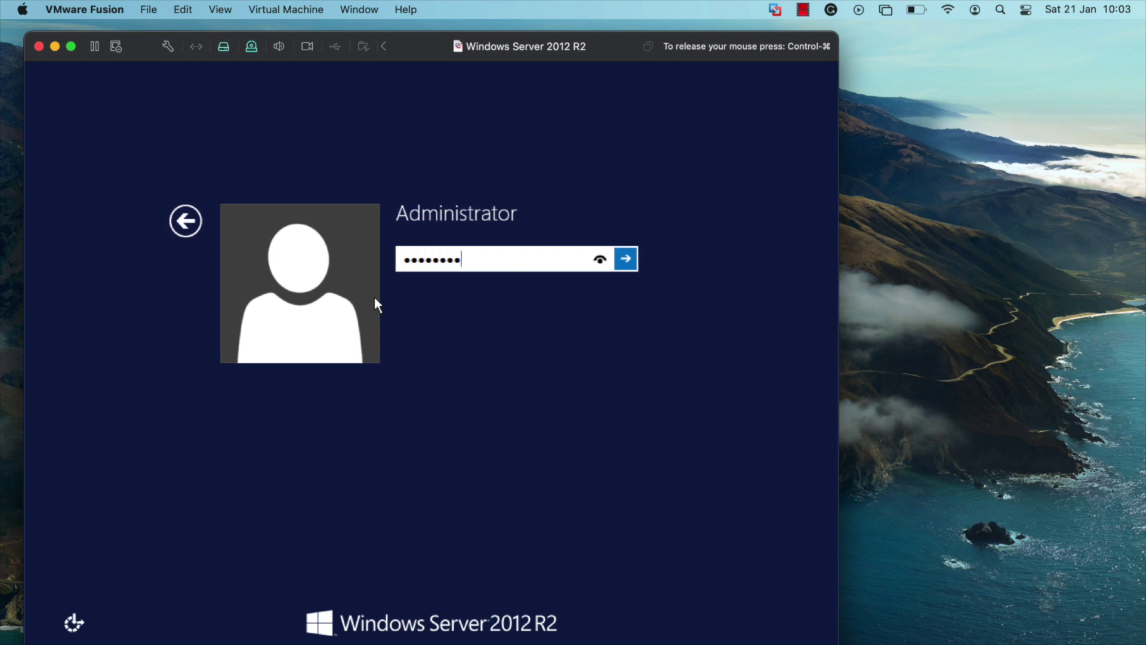
{"action": "key", "text": "Return"}
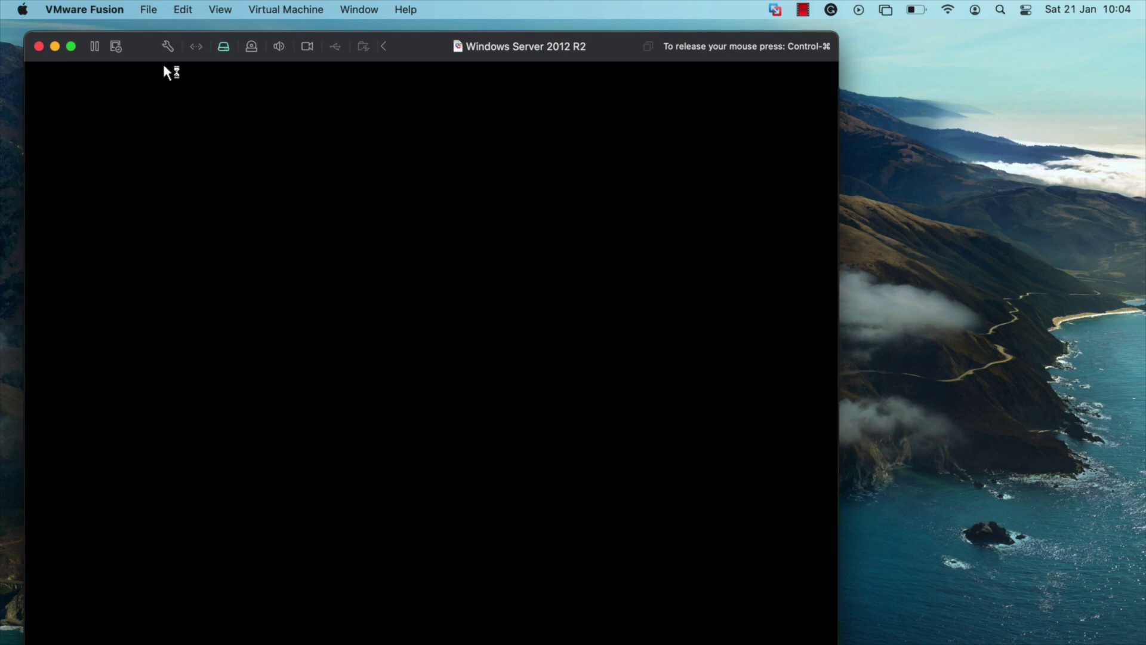
{"action": "left_click_drag", "start_coordinate": [138, 60], "coordinate": [127, 59]}
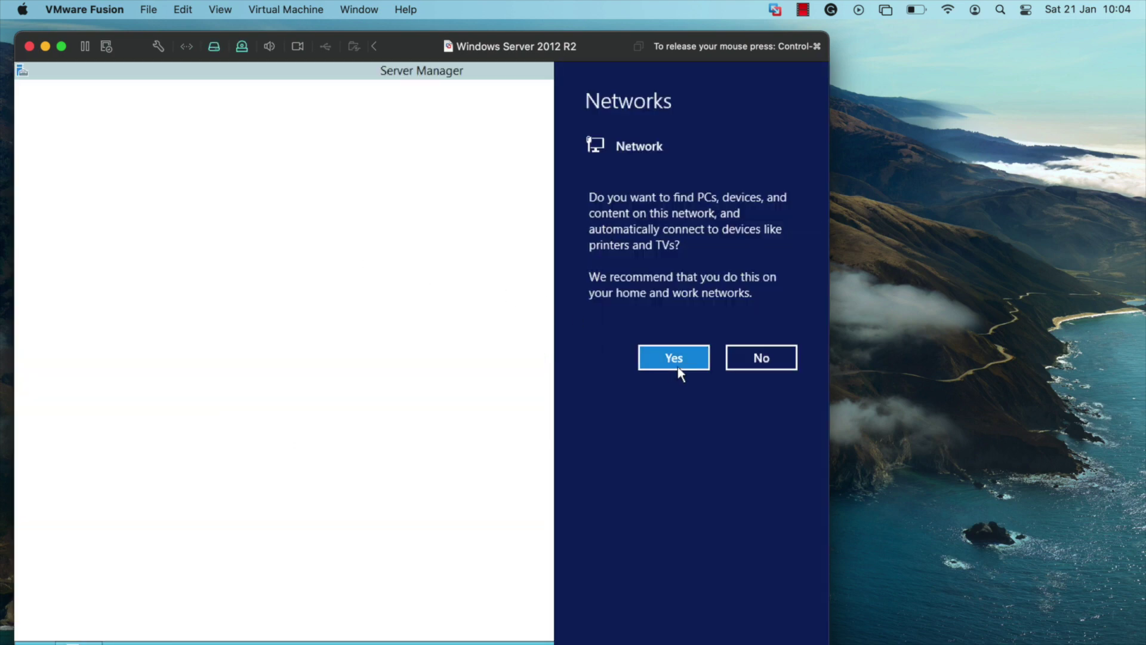
{"action": "left_click", "coordinate": [678, 366]}
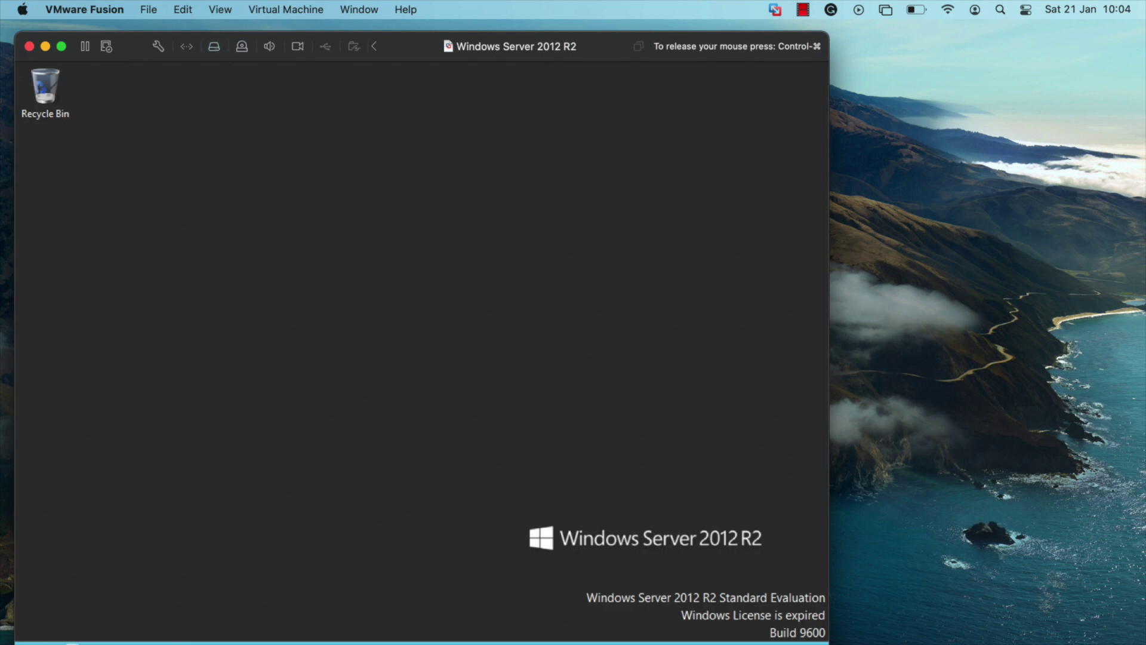
- Change the computer name to 'adserver' via This PC's system properties
{"action": "key", "text": "super+e"}
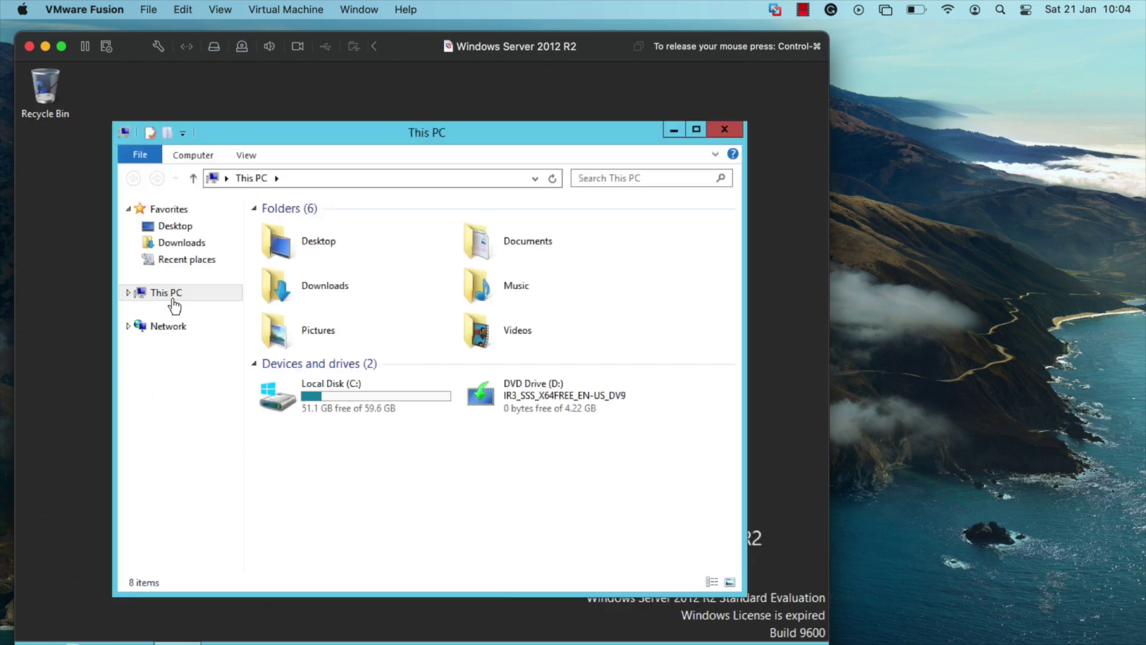
{"action": "right_click", "coordinate": [175, 290]}
{"action": "left_click", "coordinate": [238, 467]}
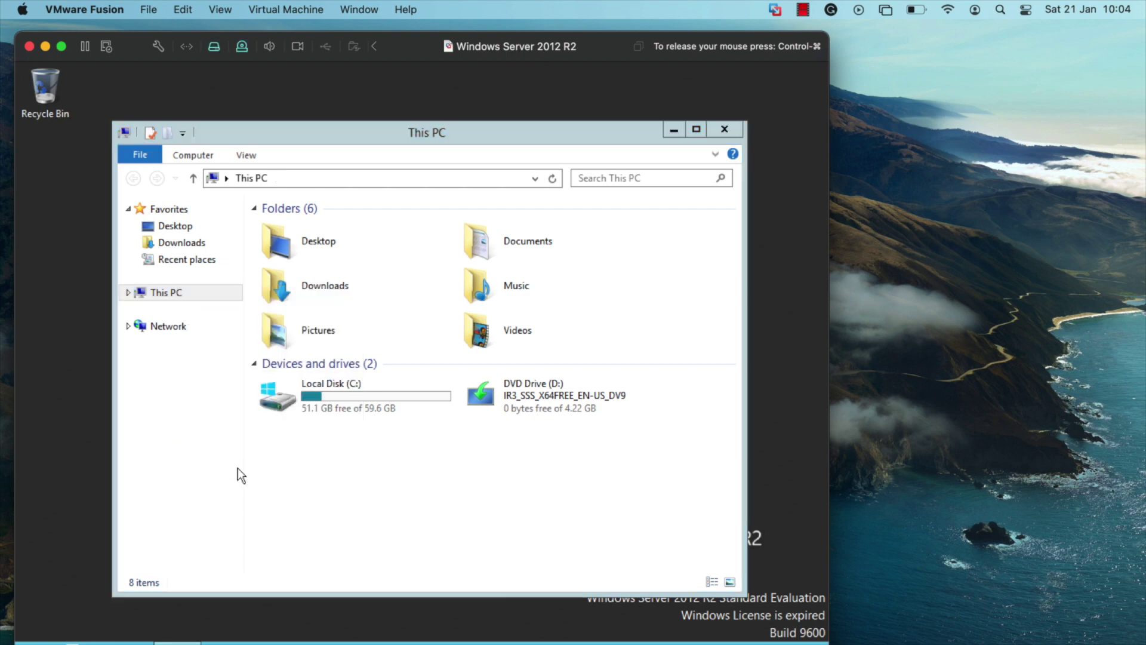
{"action": "left_click", "coordinate": [708, 442]}
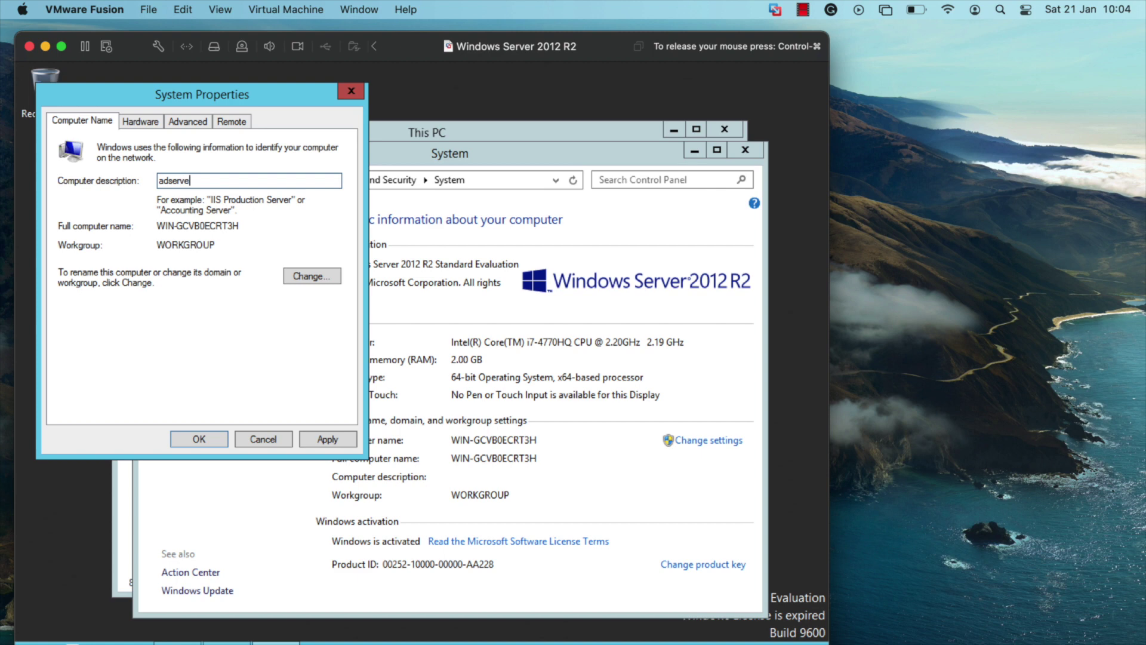
{"action": "left_click", "coordinate": [292, 275]}
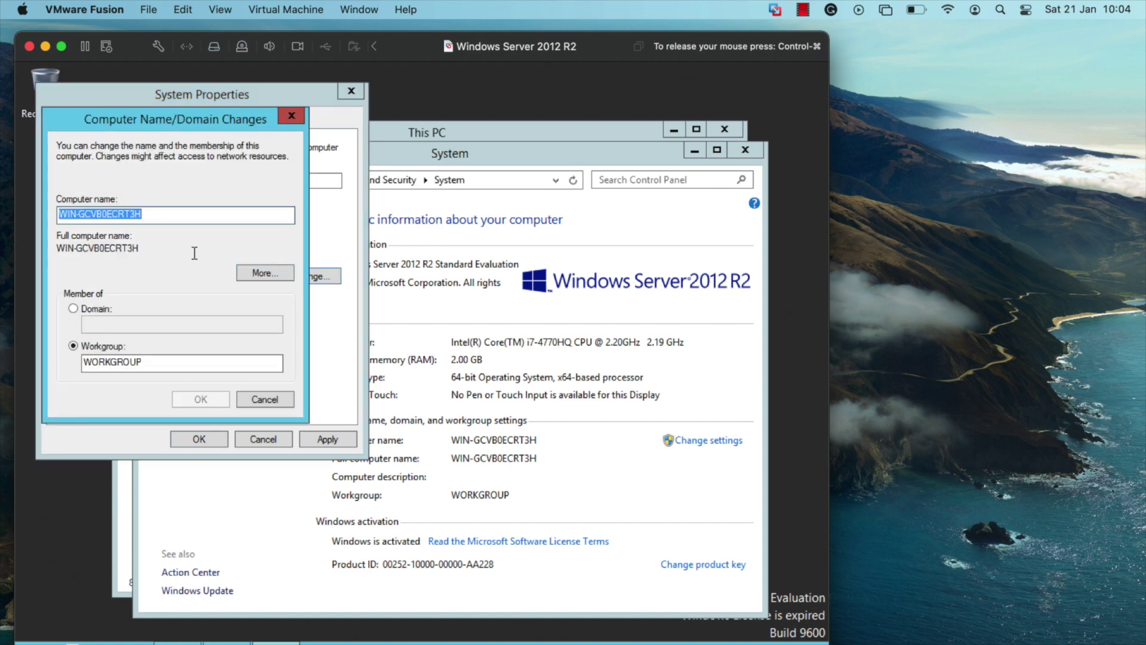
{"action": "key", "text": "BackSpace"}
{"action": "type", "text": "adserver"}
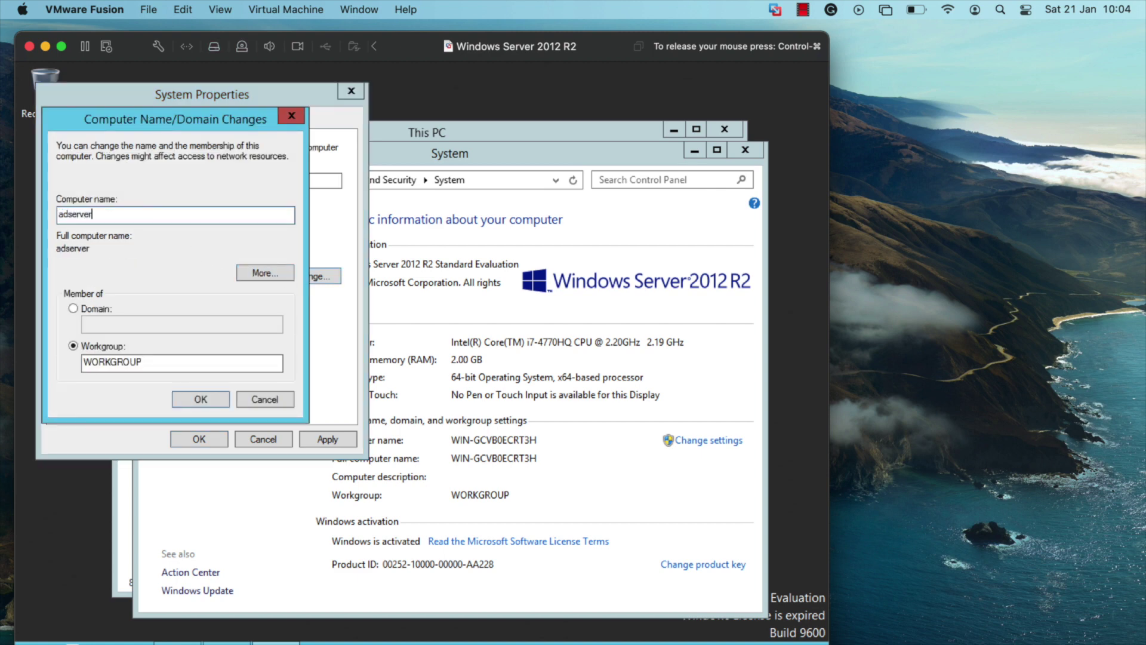
{"action": "left_click", "coordinate": [182, 399]}
{"action": "left_click", "coordinate": [217, 399]}
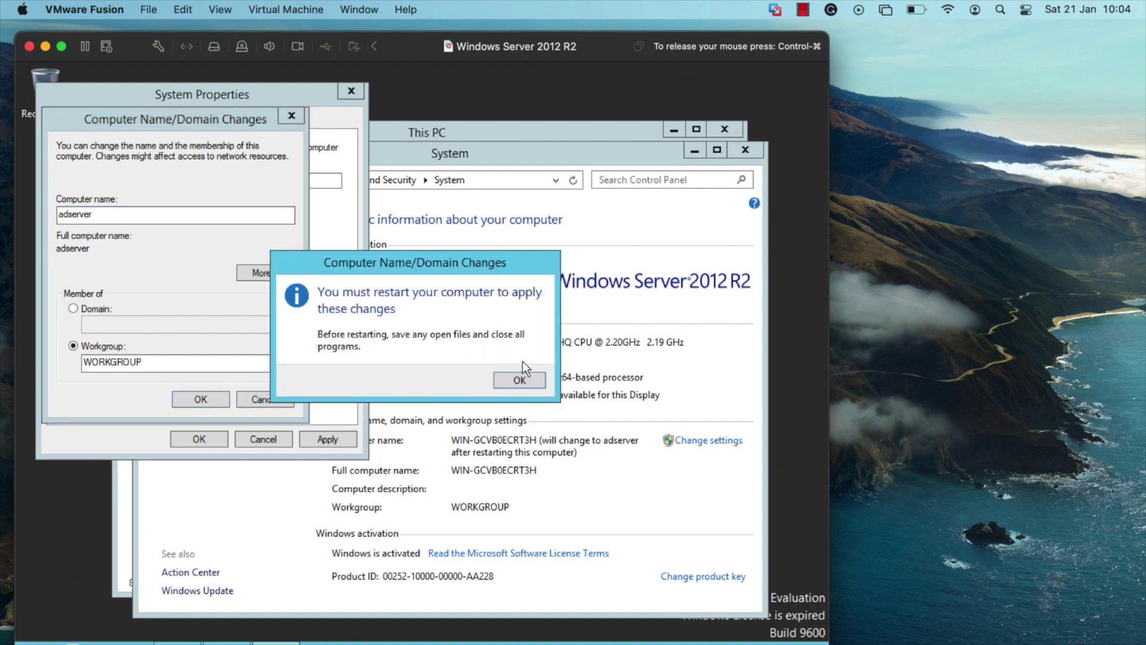
- Postpone the required restart and close the System and This PC windows
{"action": "left_click", "coordinate": [519, 379]}
{"action": "left_click", "coordinate": [326, 435]}
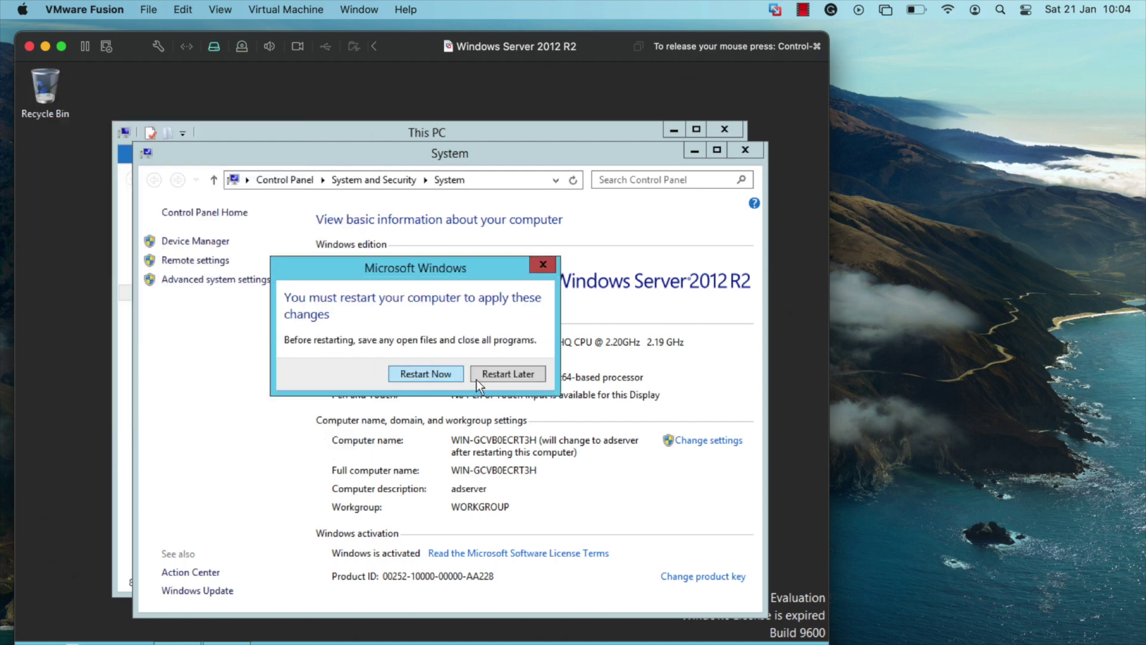
{"action": "left_click", "coordinate": [536, 376]}
{"action": "left_click", "coordinate": [749, 149]}
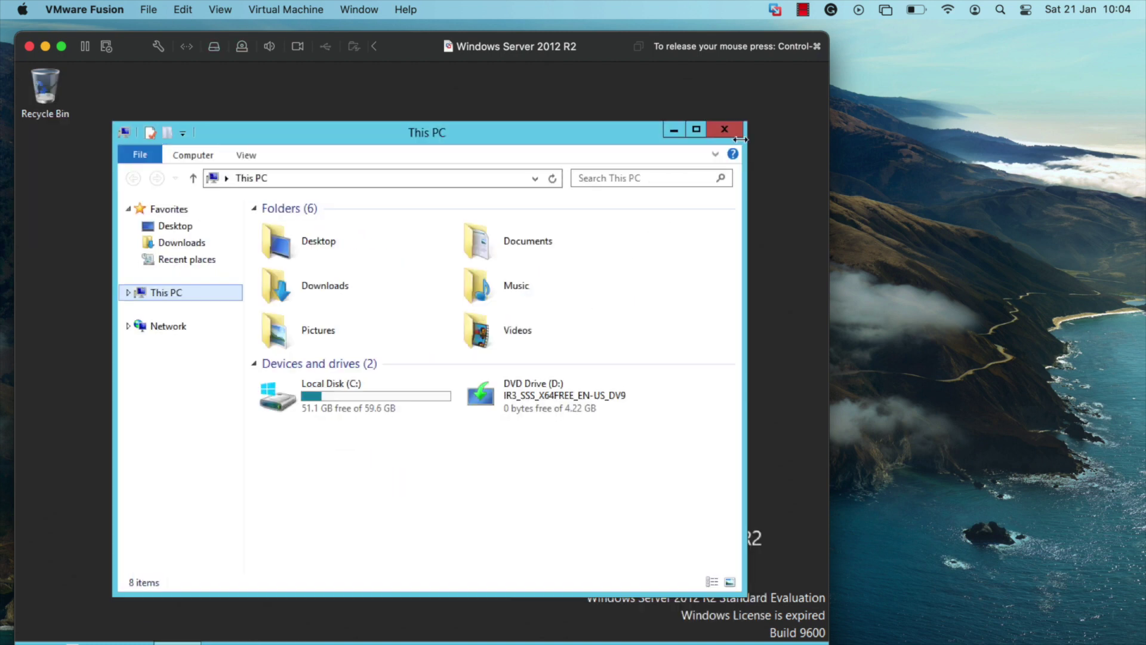
{"action": "left_click", "coordinate": [735, 133]}
- Connect the VMware Tools installer CD and launch it from This PC in the guest
{"action": "left_click", "coordinate": [277, 6]}
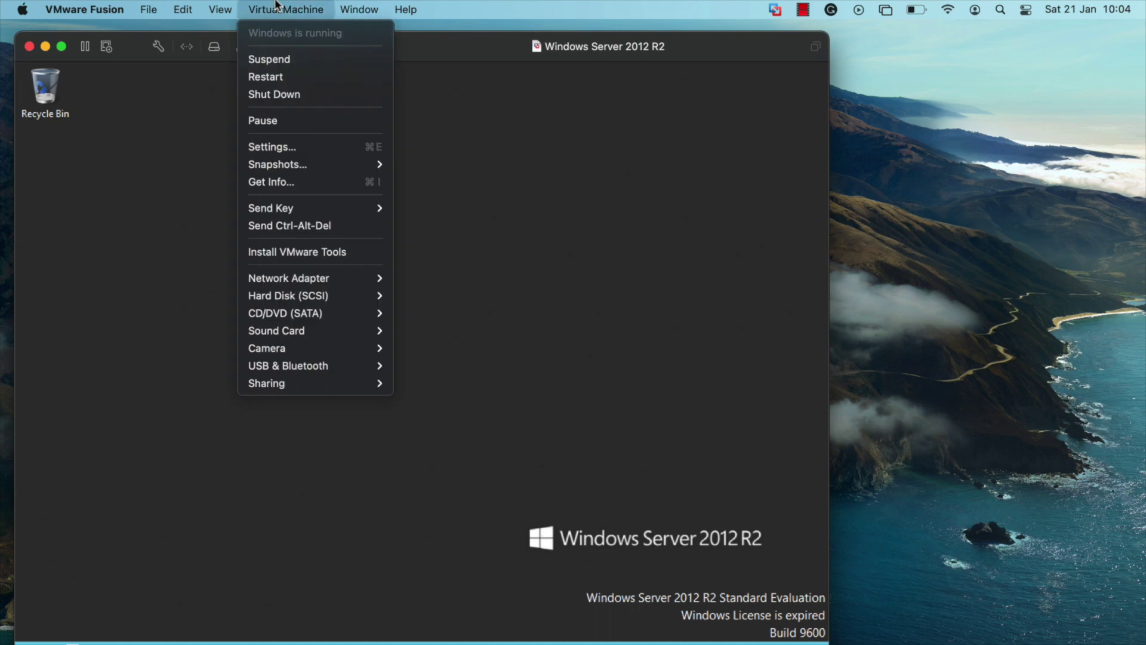
{"action": "left_click", "coordinate": [311, 252]}
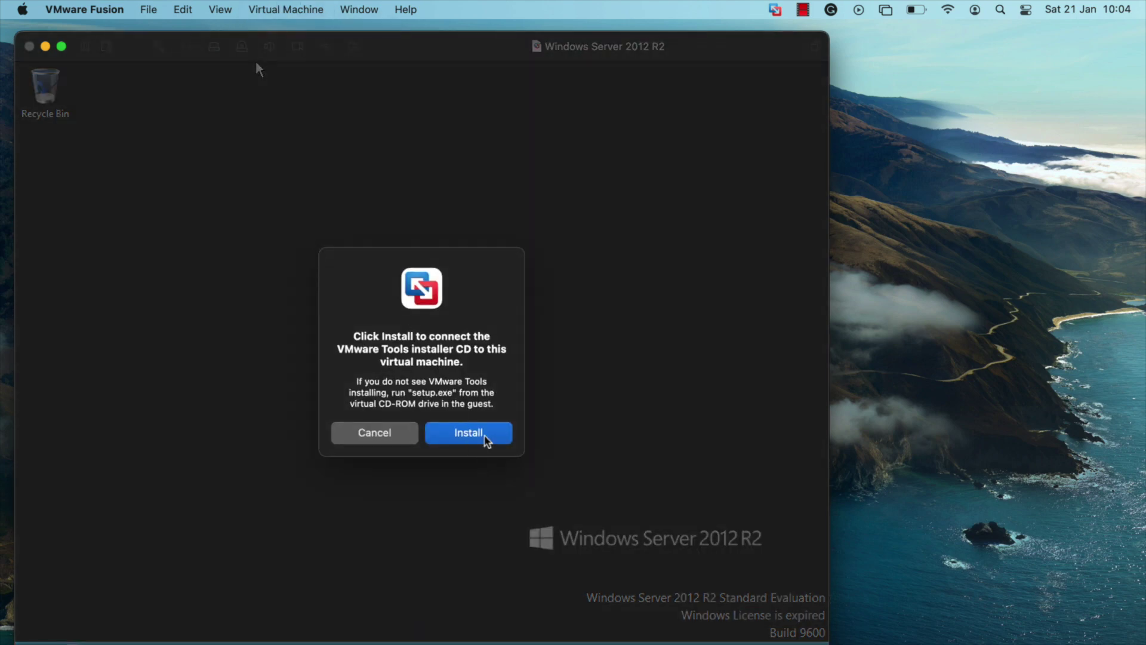
{"action": "left_click", "coordinate": [485, 441]}
{"action": "left_click", "coordinate": [257, 63]}
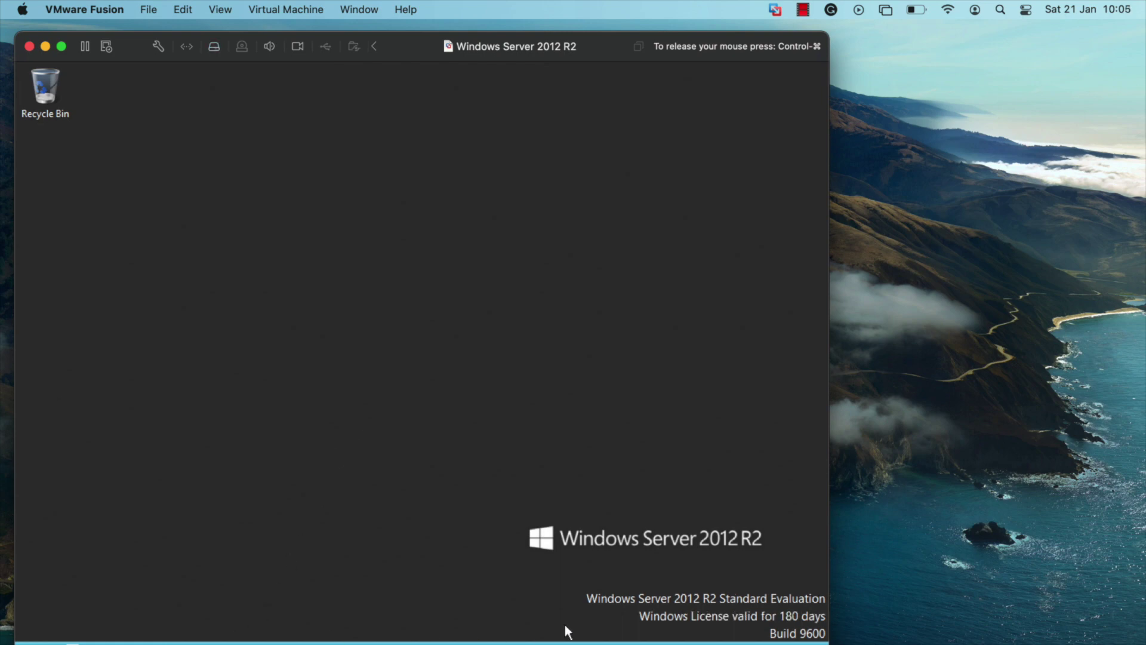
{"action": "key", "text": "super+e"}
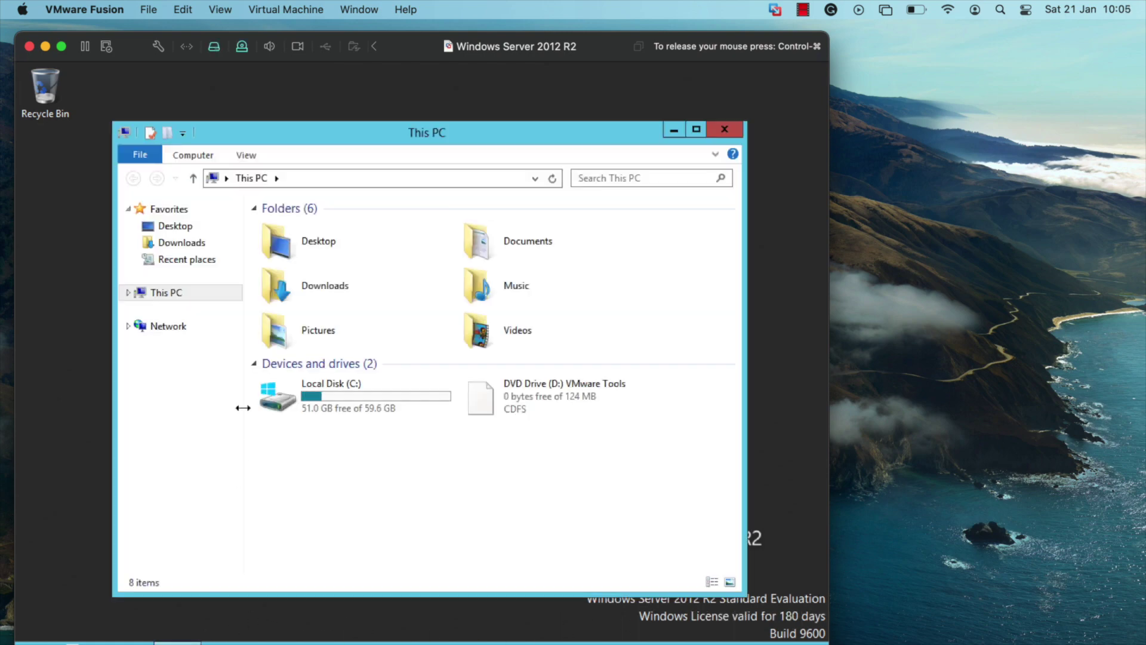
{"action": "double_click", "coordinate": [527, 406]}
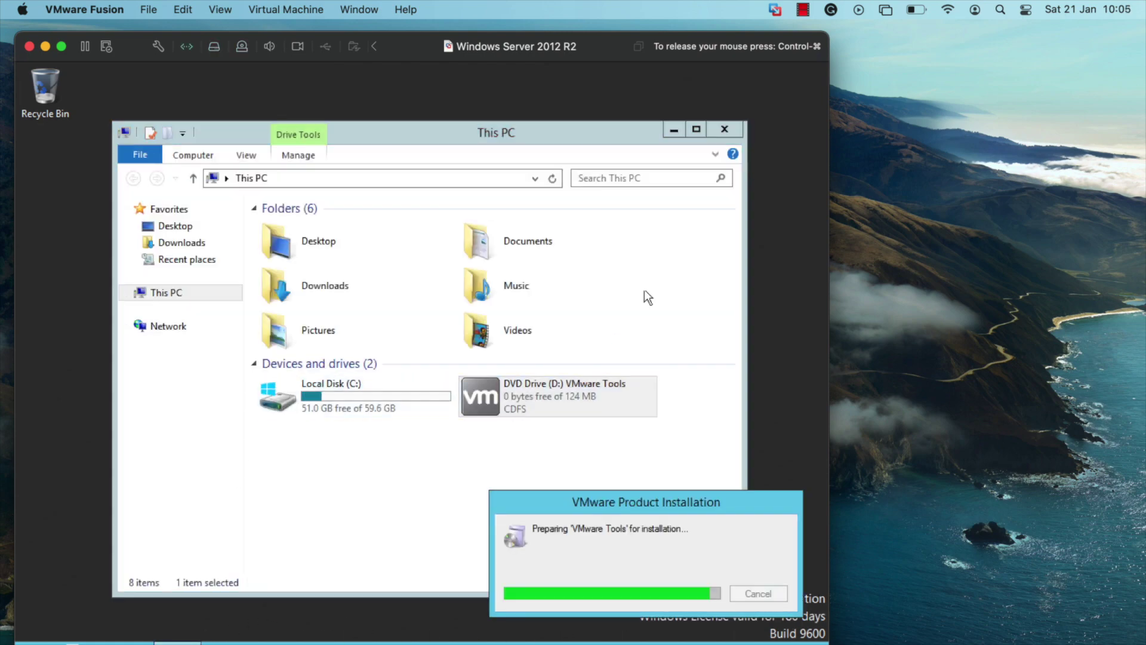
{"action": "left_click", "coordinate": [677, 130]}
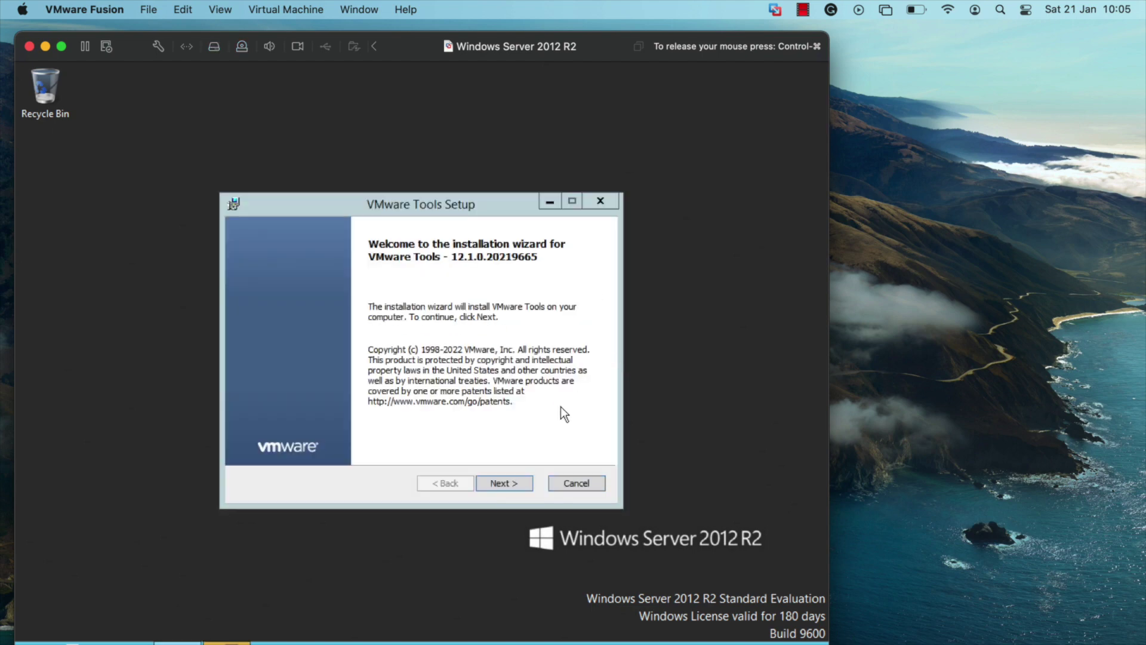
- Install VMware Tools with the Complete setup type and restart the server now
{"action": "left_click", "coordinate": [506, 481]}
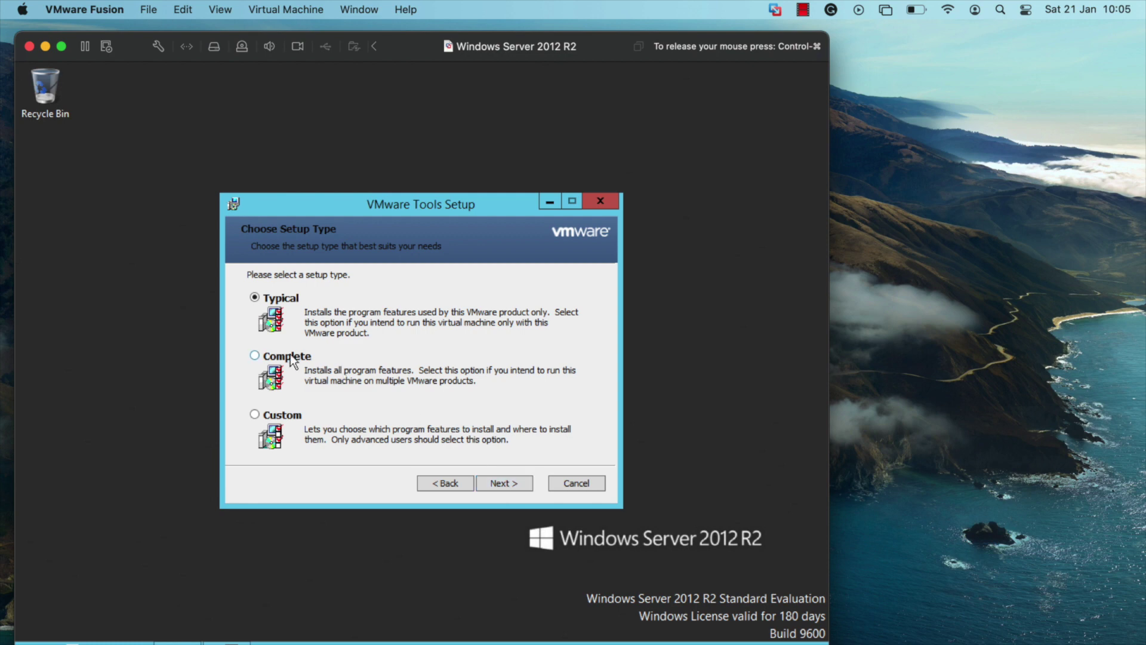
{"action": "left_click", "coordinate": [292, 358]}
{"action": "left_click", "coordinate": [517, 484]}
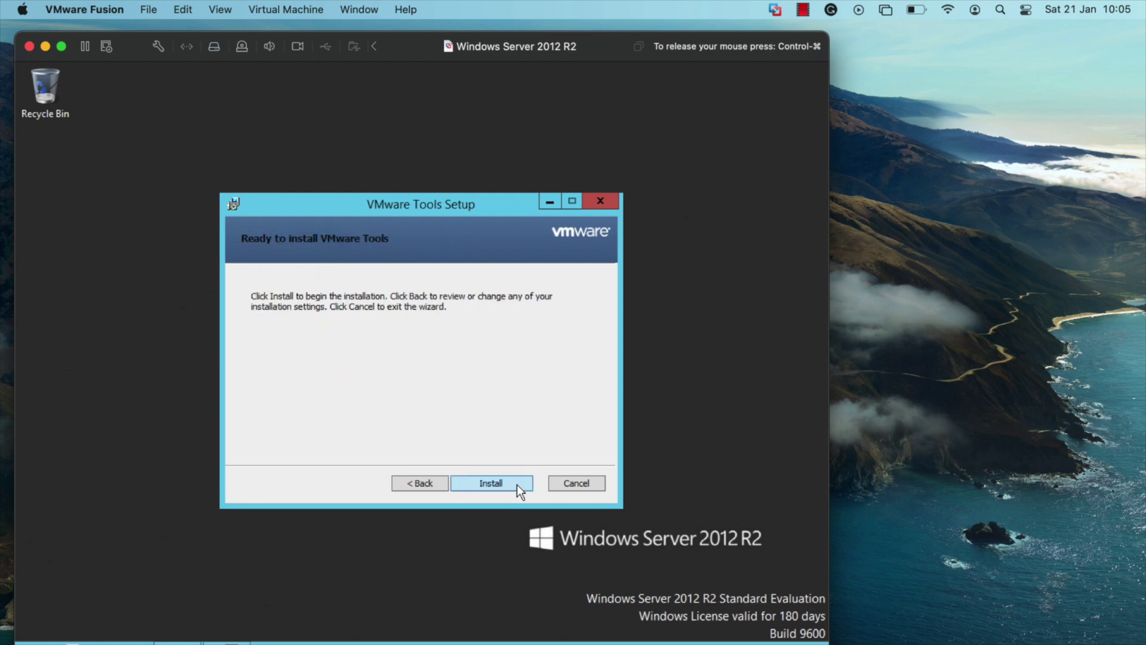
{"action": "left_click", "coordinate": [517, 485]}
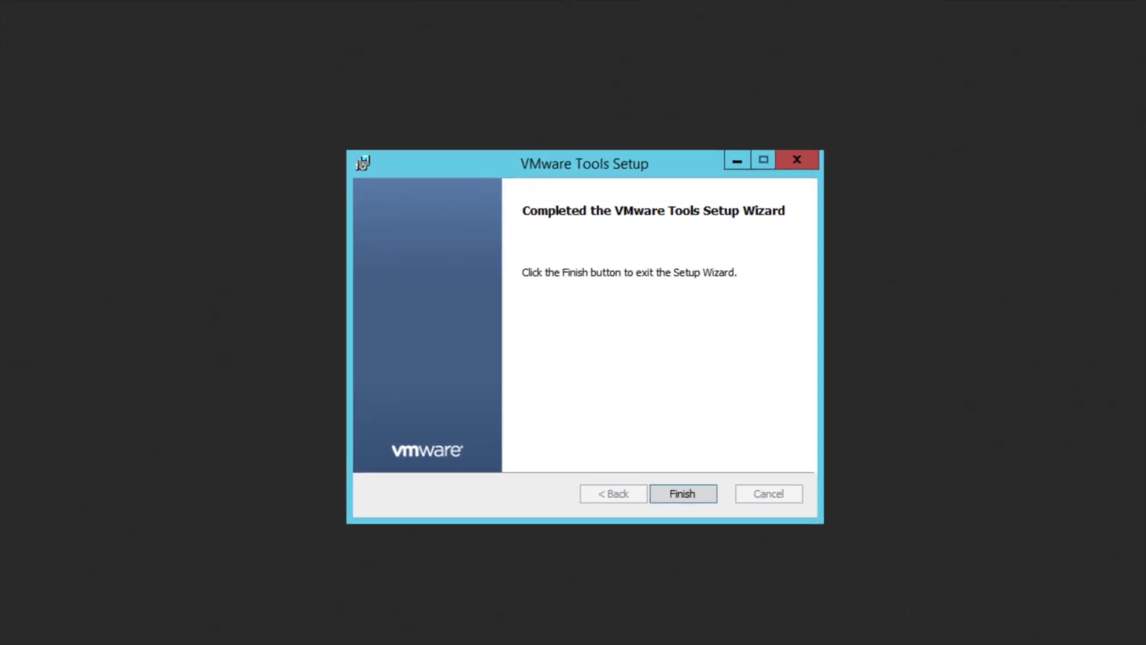
{"action": "left_click", "coordinate": [686, 493]}
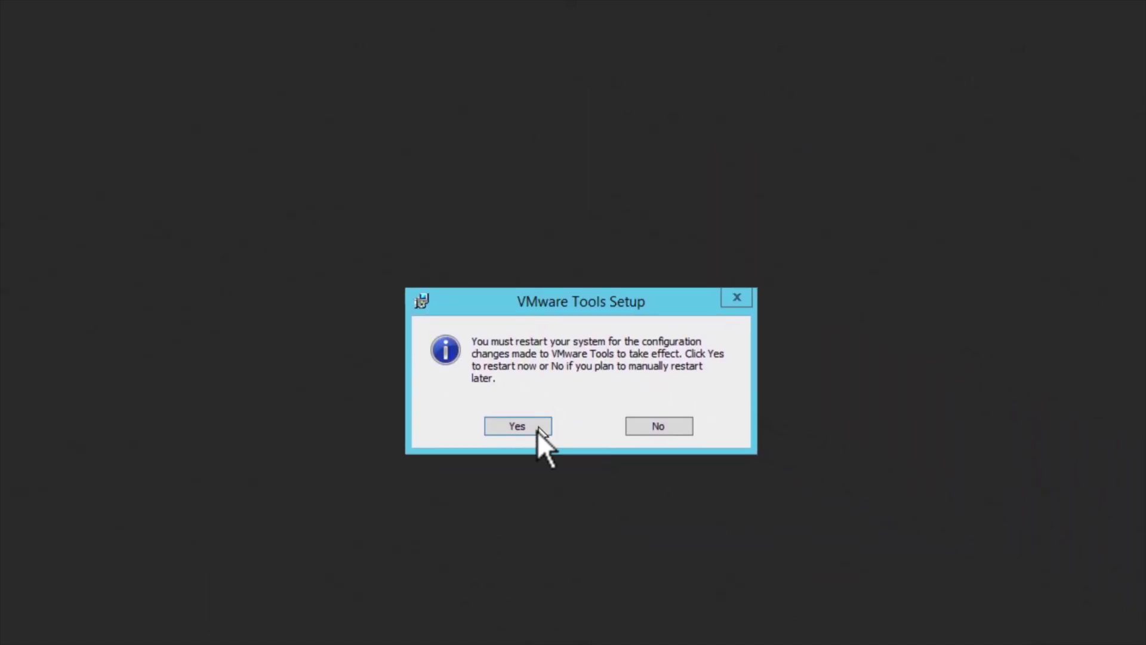
{"action": "left_click", "coordinate": [533, 431]}
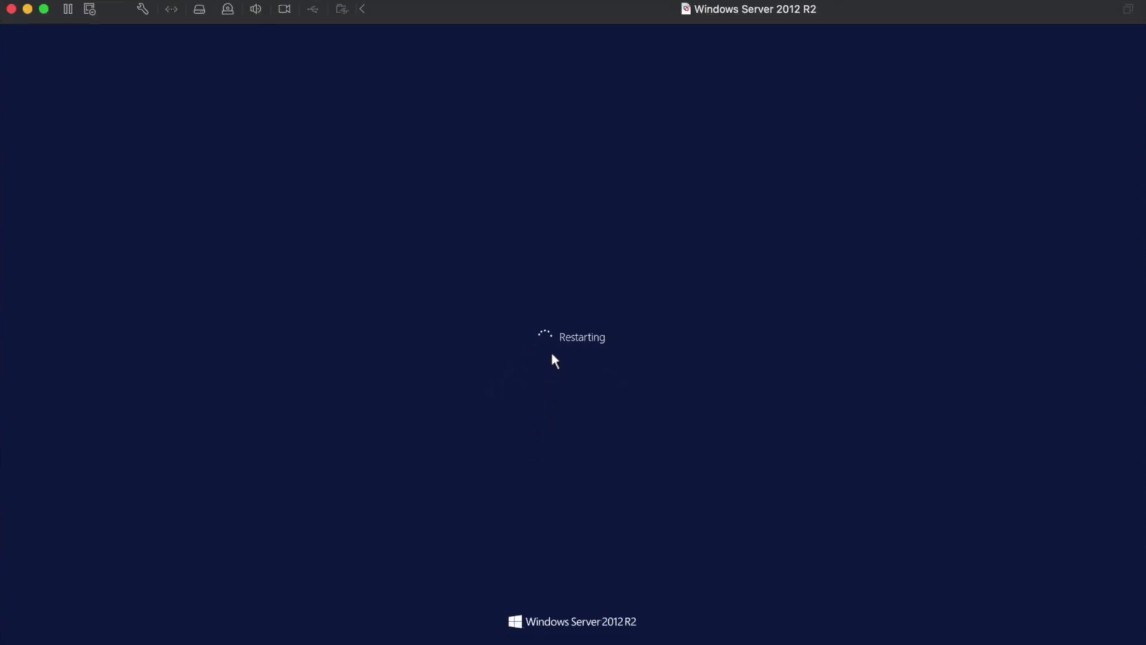
- Shrink the VM window and move it toward the top-left while Windows restarts
{"action": "left_click_drag", "start_coordinate": [10, 3], "coordinate": [107, 86]}
{"action": "left_click_drag", "start_coordinate": [496, 82], "coordinate": [486, 20]}
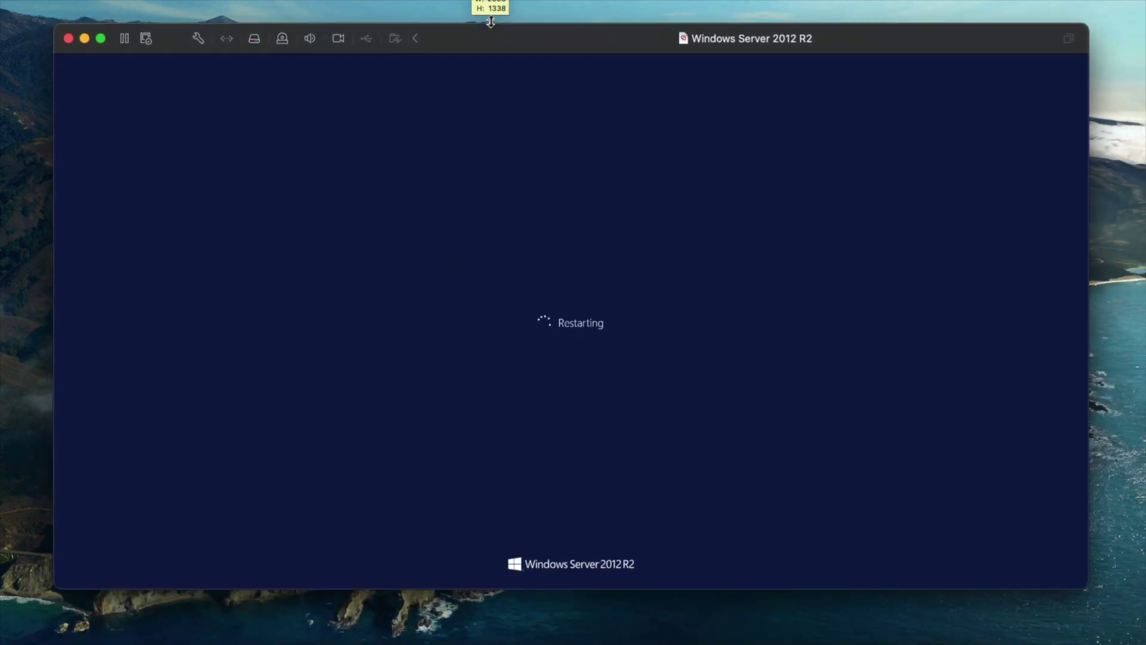